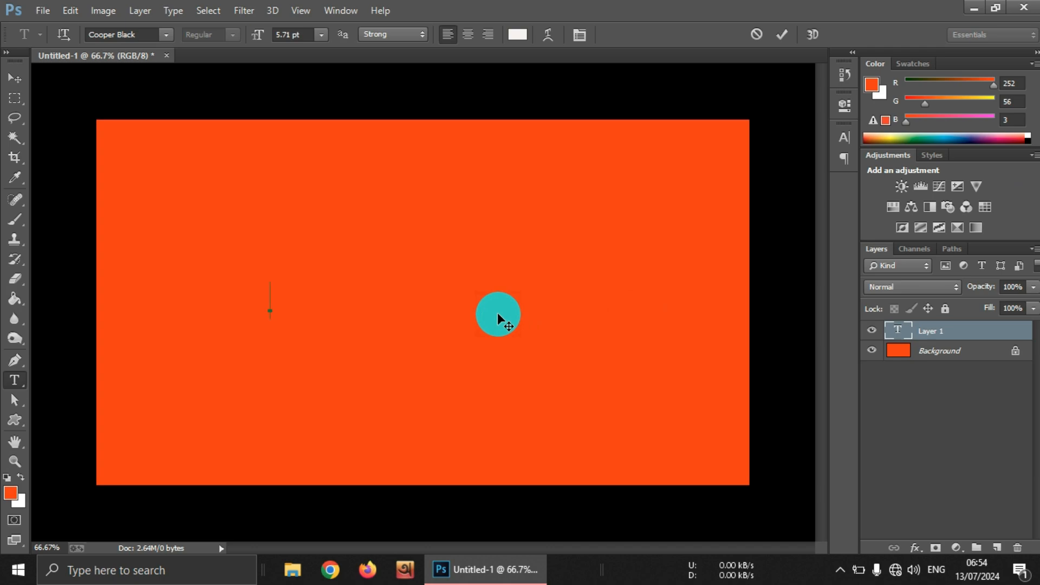
Step: Add the text "em" and scale it proportionally to about 1034% so it nearly spans the canvas width
type("em")
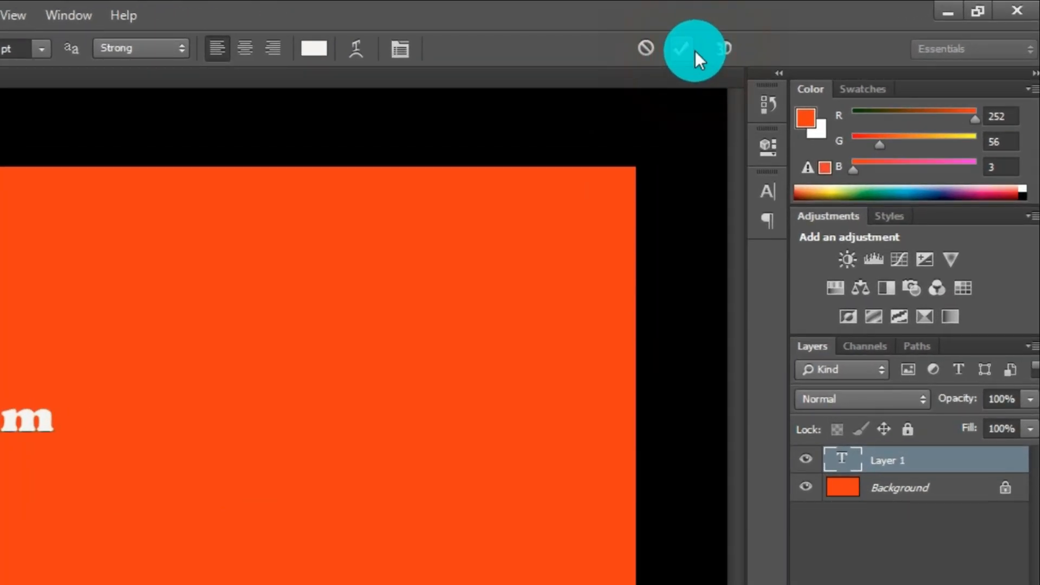
left_click(694, 51)
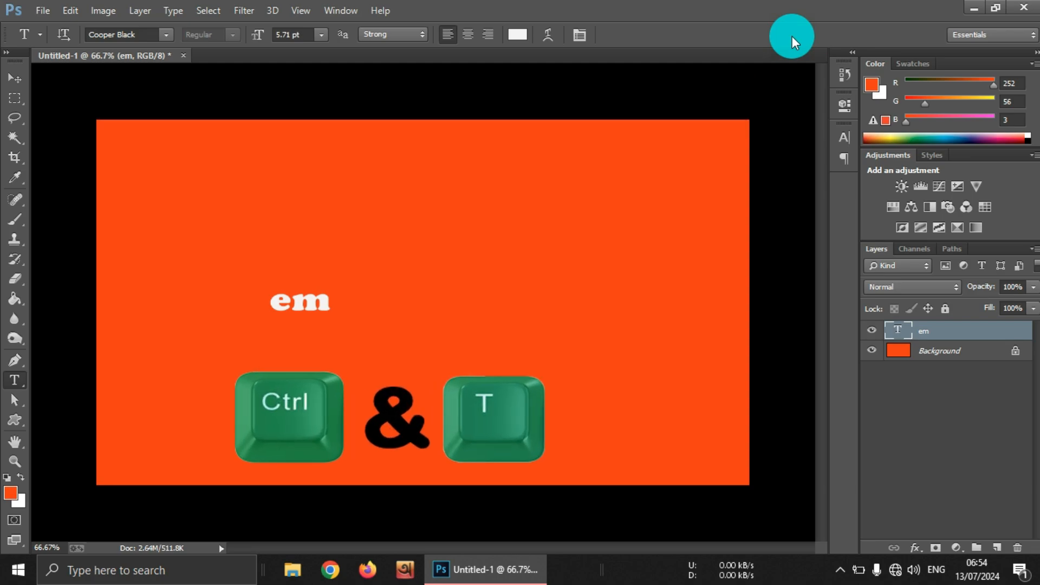
key("ctrl+t")
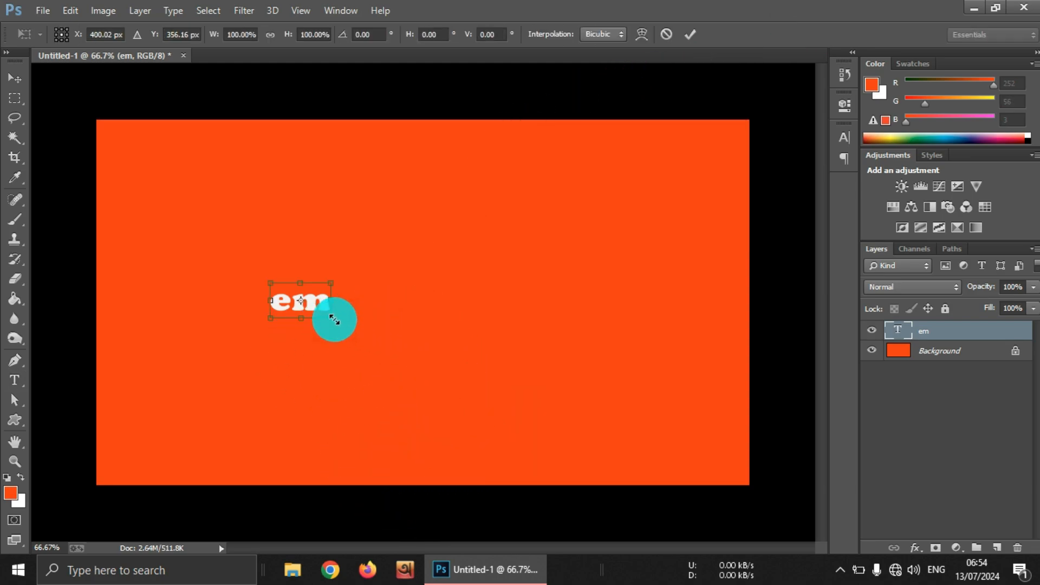
left_click_drag(331, 318, 558, 452)
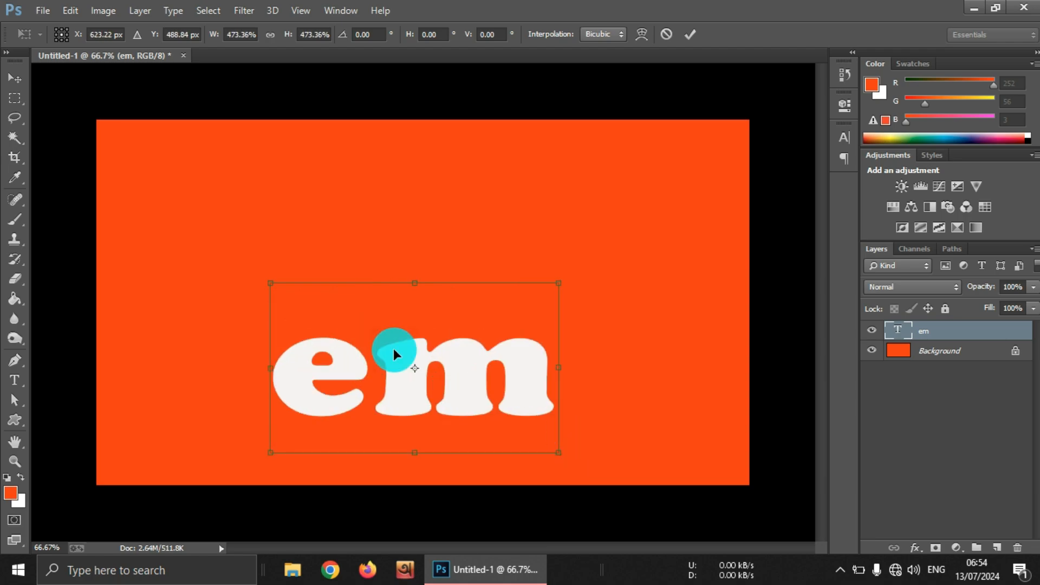
left_click_drag(275, 289, 114, 182)
left_click_drag(558, 187, 738, 76)
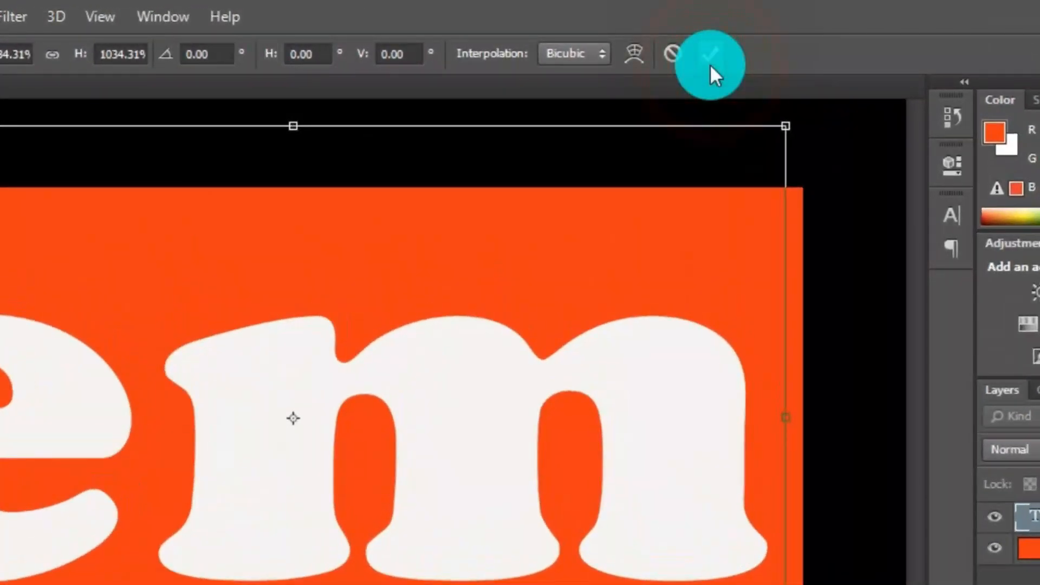
left_click(709, 63)
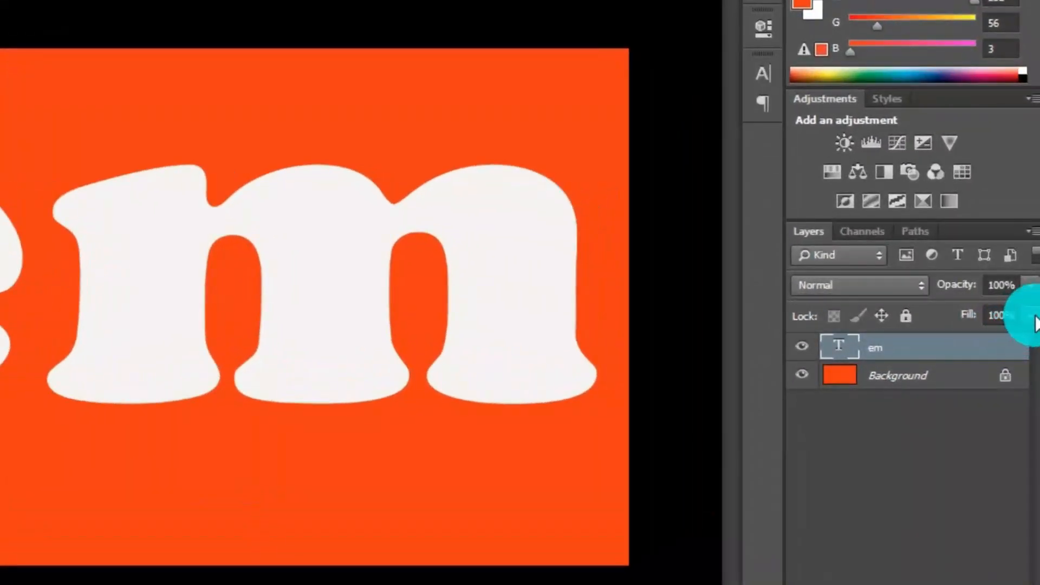
Step: Reduce the fill of the "em" text layer to 0%, leaving its opacity alone
left_click(1031, 316)
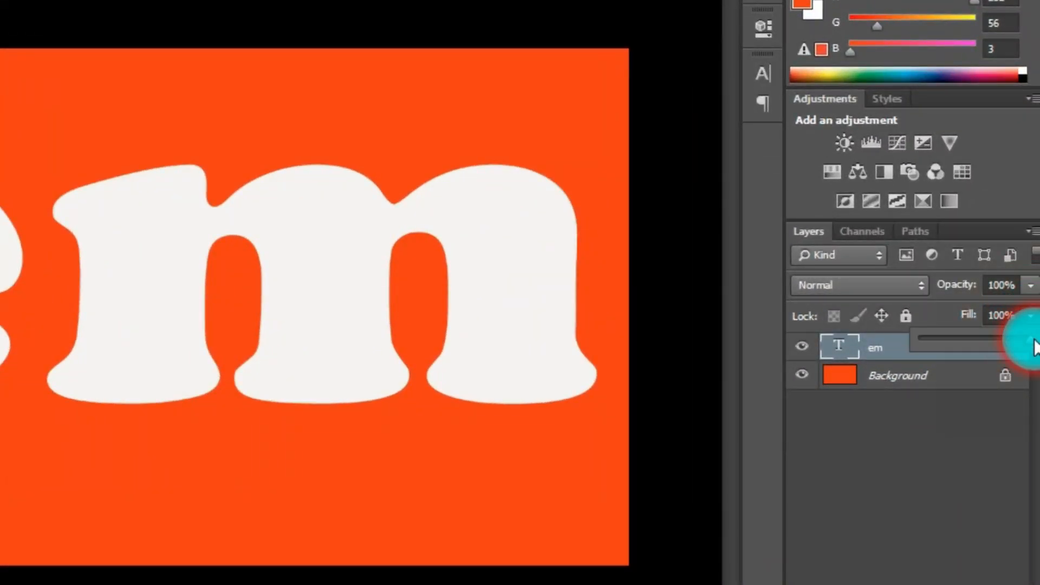
left_click_drag(1023, 340, 921, 346)
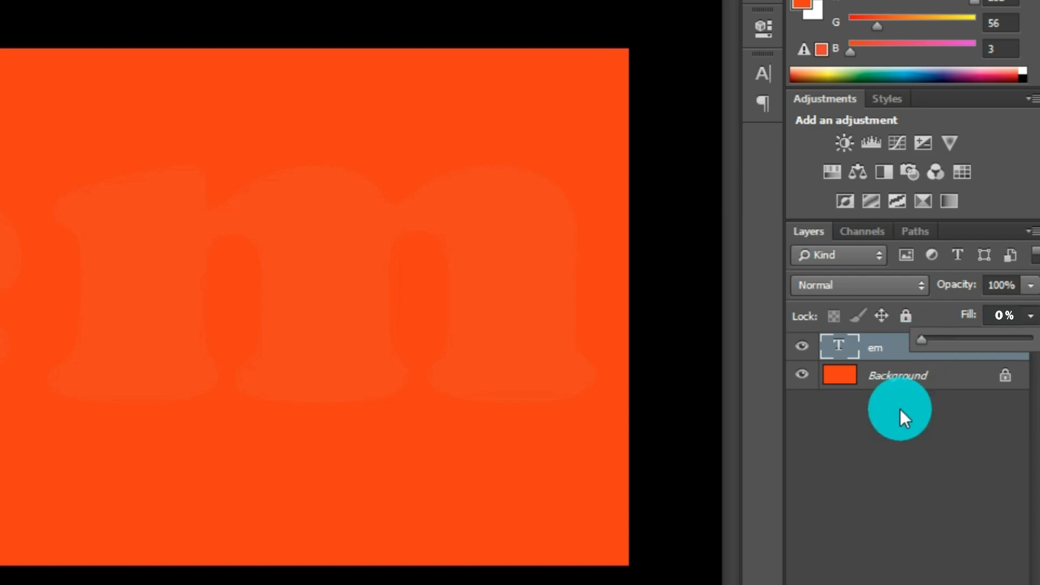
left_click(900, 409)
Step: Add a Bevel & Emboss effect to the "em" layer with depth 200%, size 16 px and soften 2 px
right_click(928, 353)
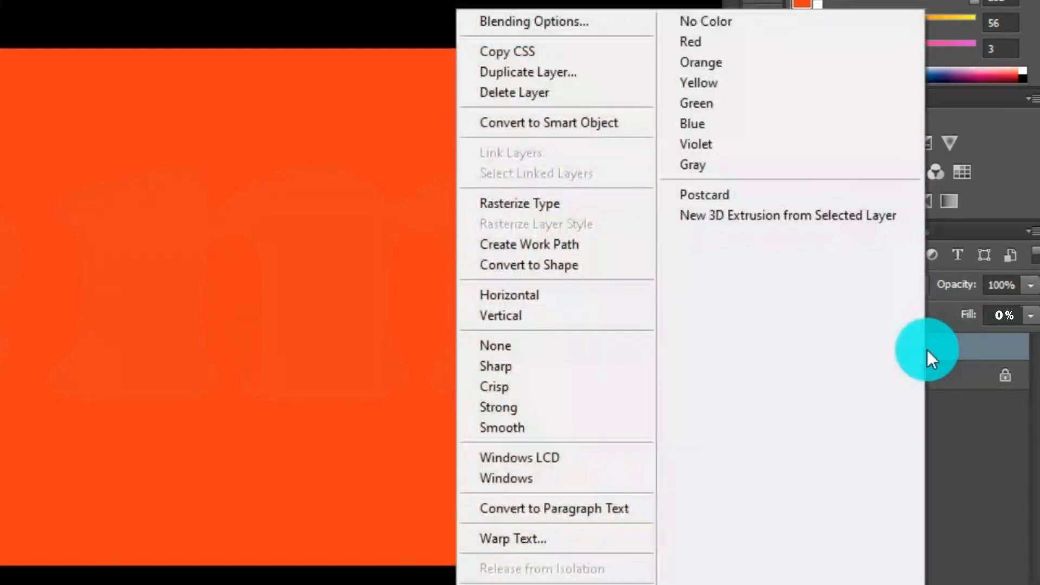
left_click(562, 25)
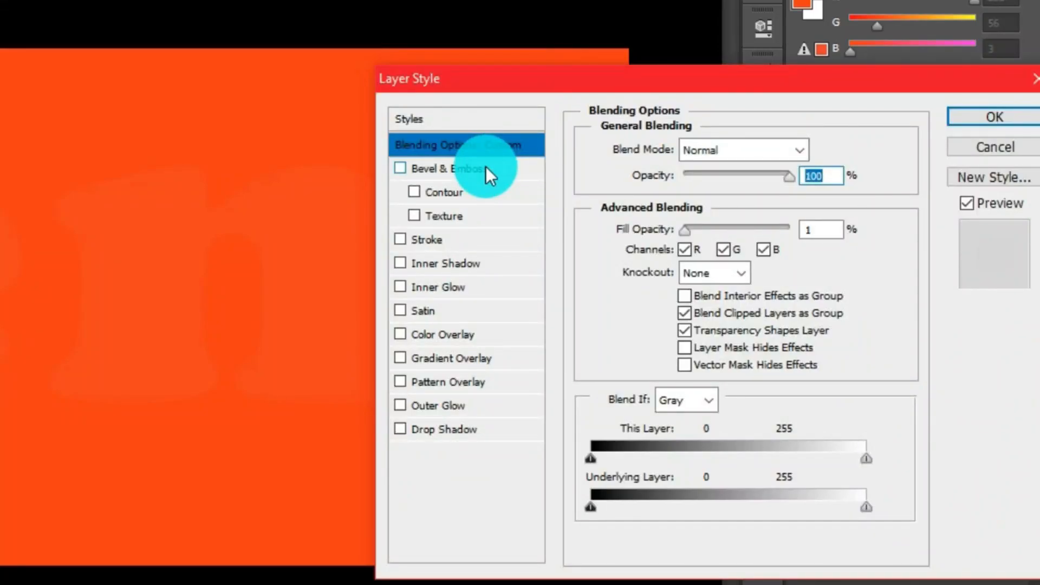
left_click(485, 167)
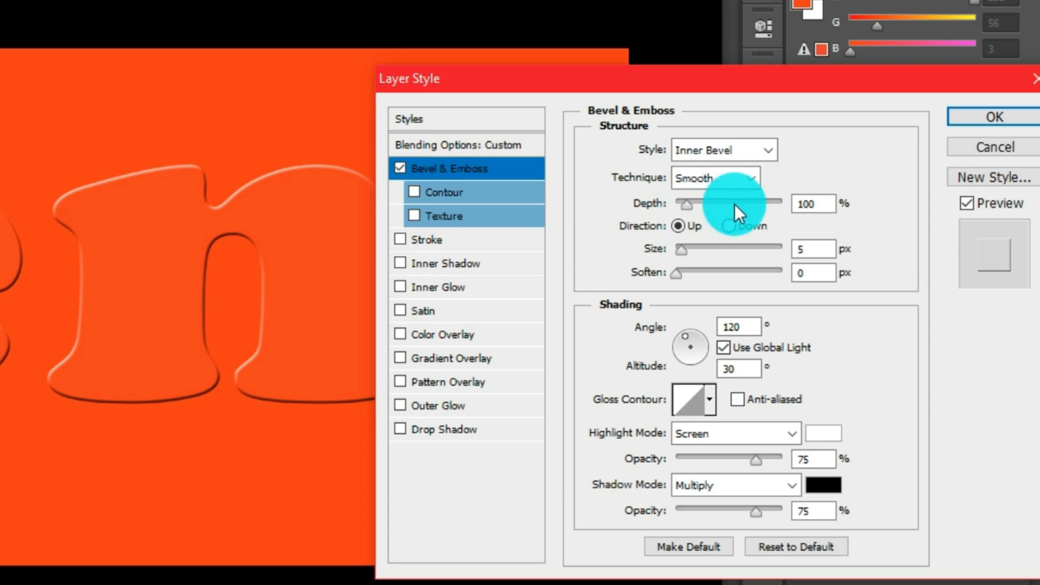
double_click(807, 204)
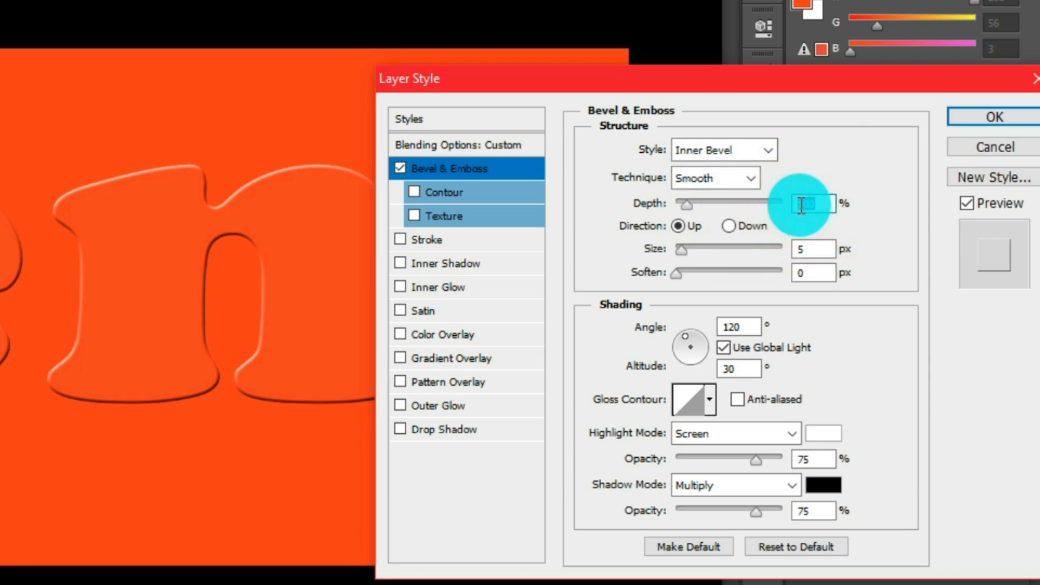
type("200")
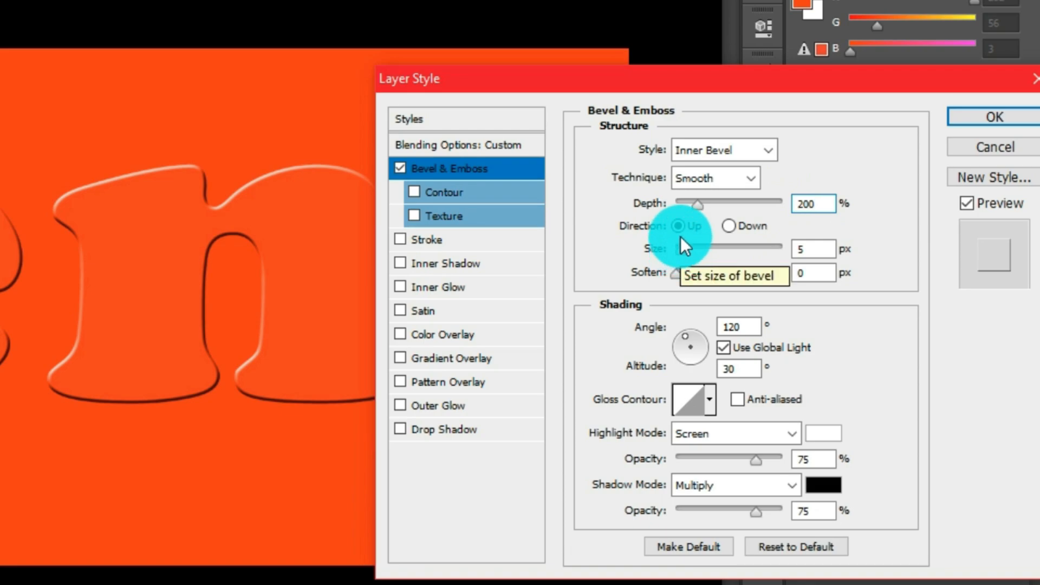
double_click(783, 250)
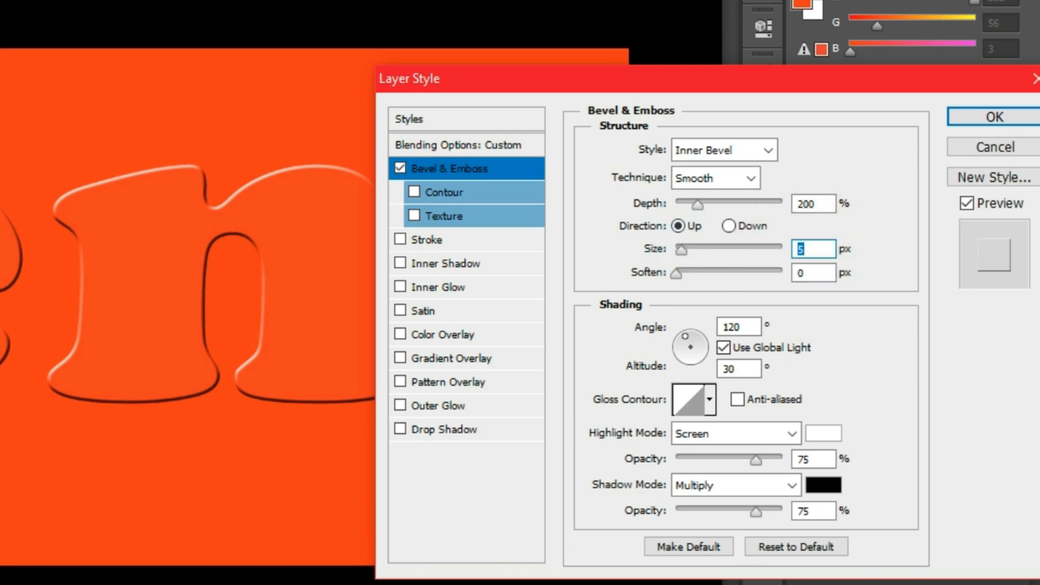
type("16")
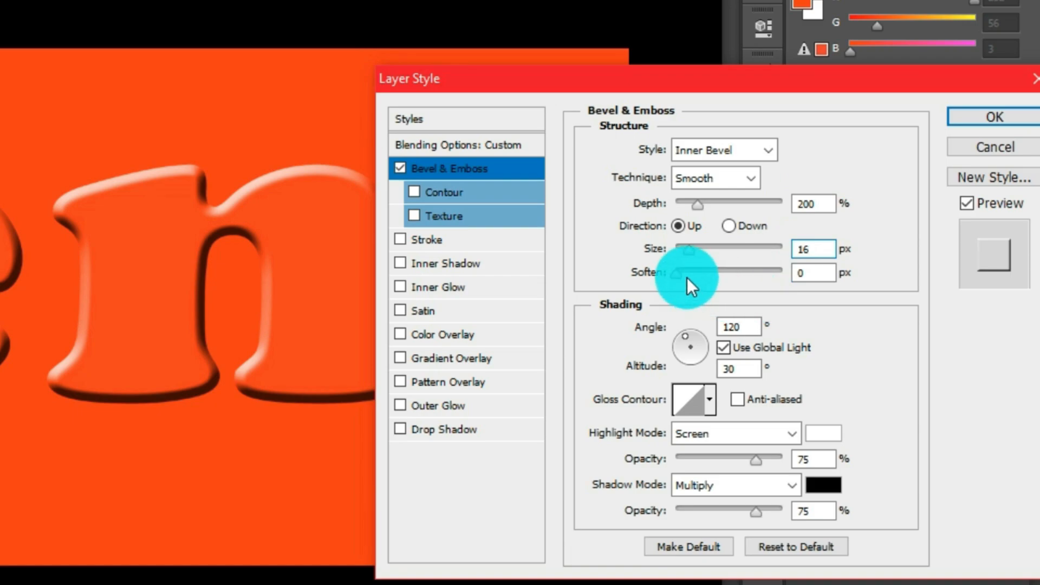
double_click(803, 272)
type("2")
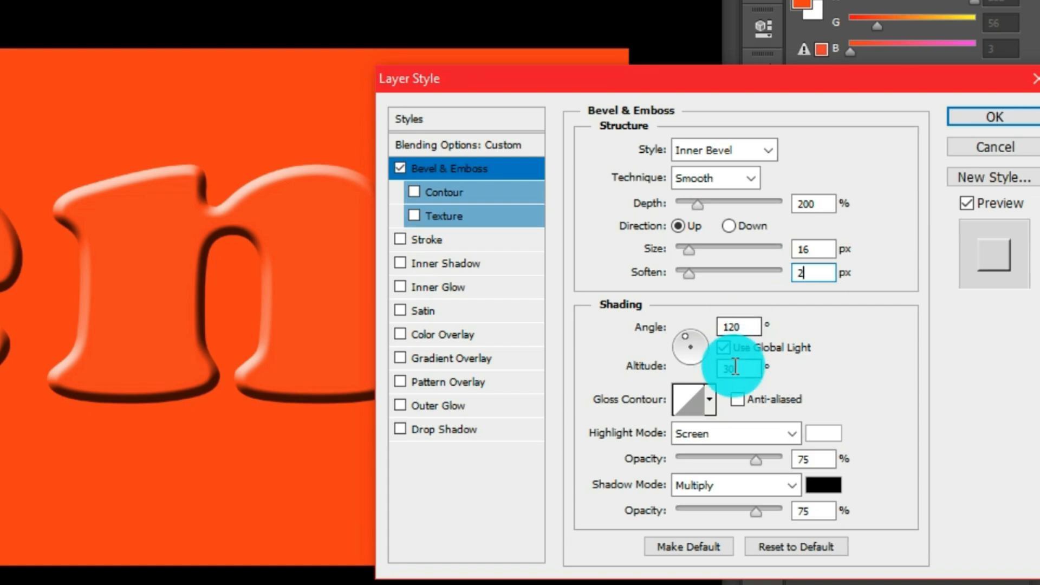
Step: Set the bevel's gloss contour to the Ring preset
left_click(684, 398)
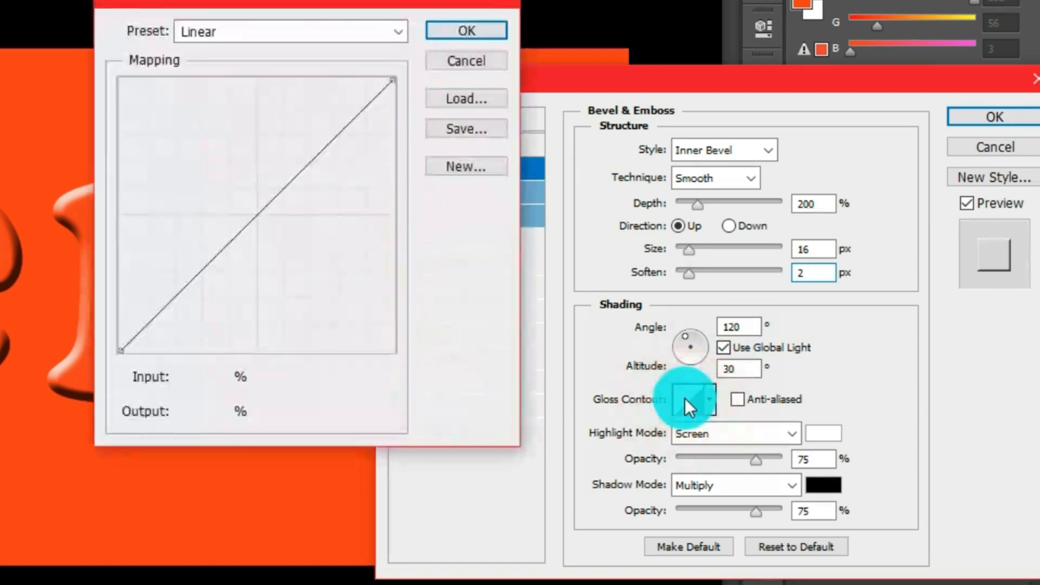
left_click(258, 35)
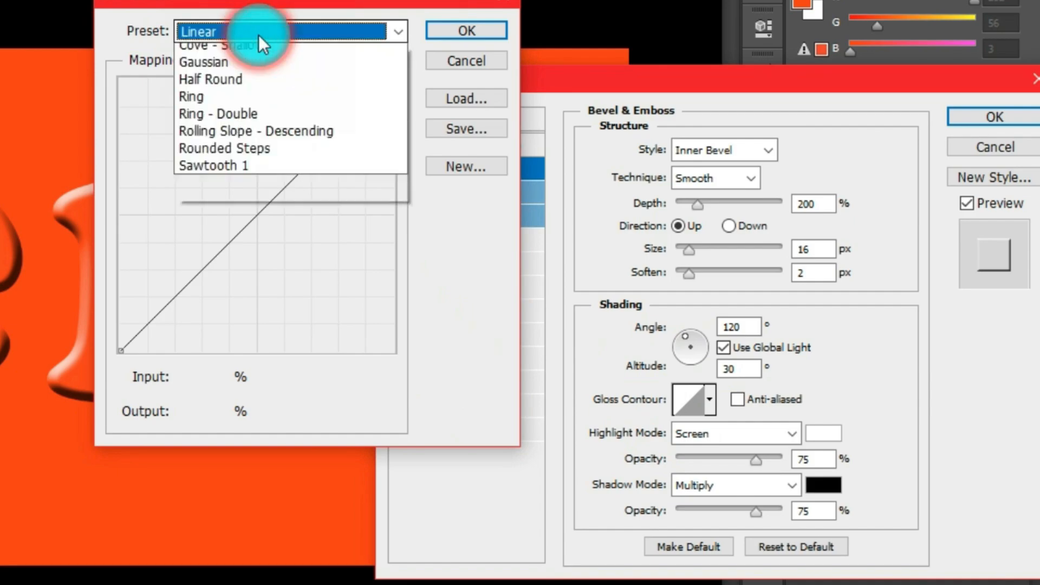
left_click(217, 240)
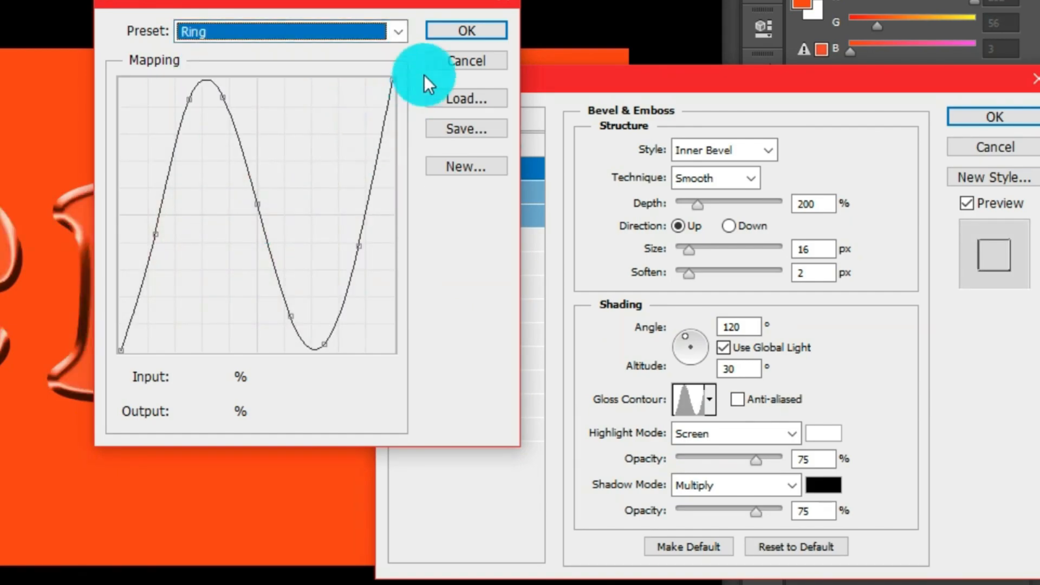
left_click(458, 33)
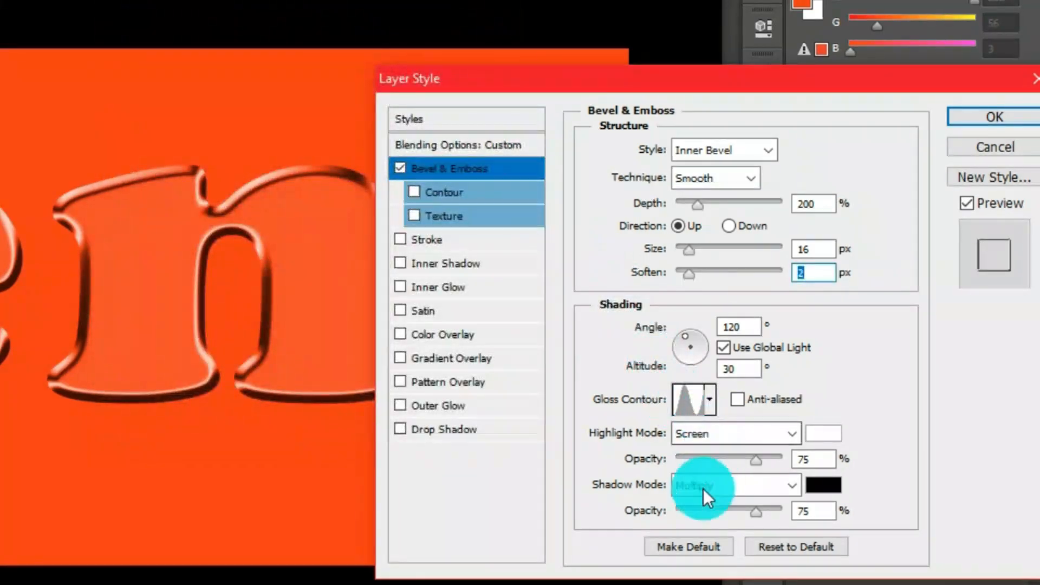
Step: Set the bevel's highlight mode to Linear Dodge (Add) with 40% opacity
left_click(715, 433)
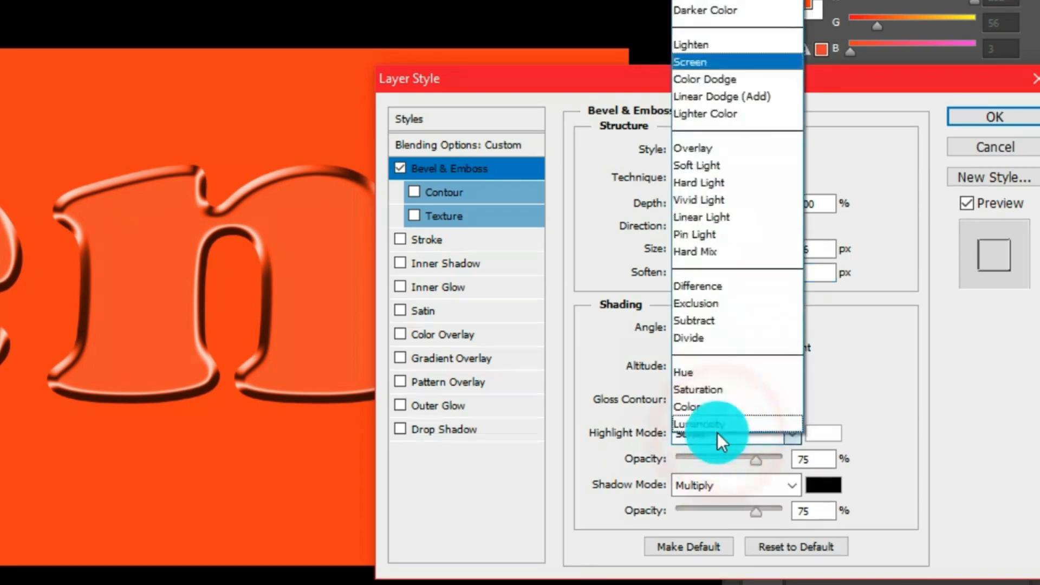
left_click(717, 97)
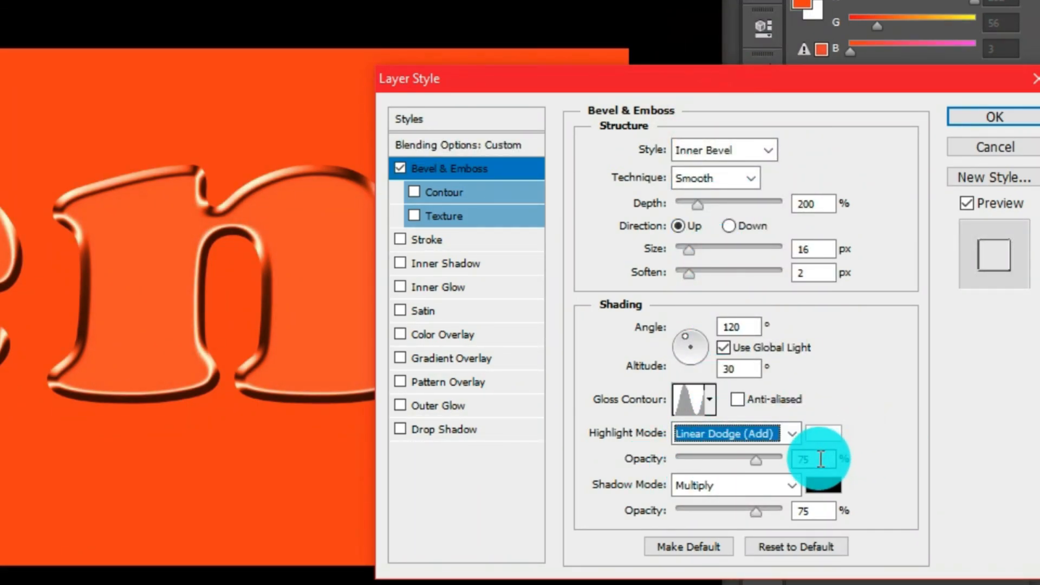
left_click(796, 459)
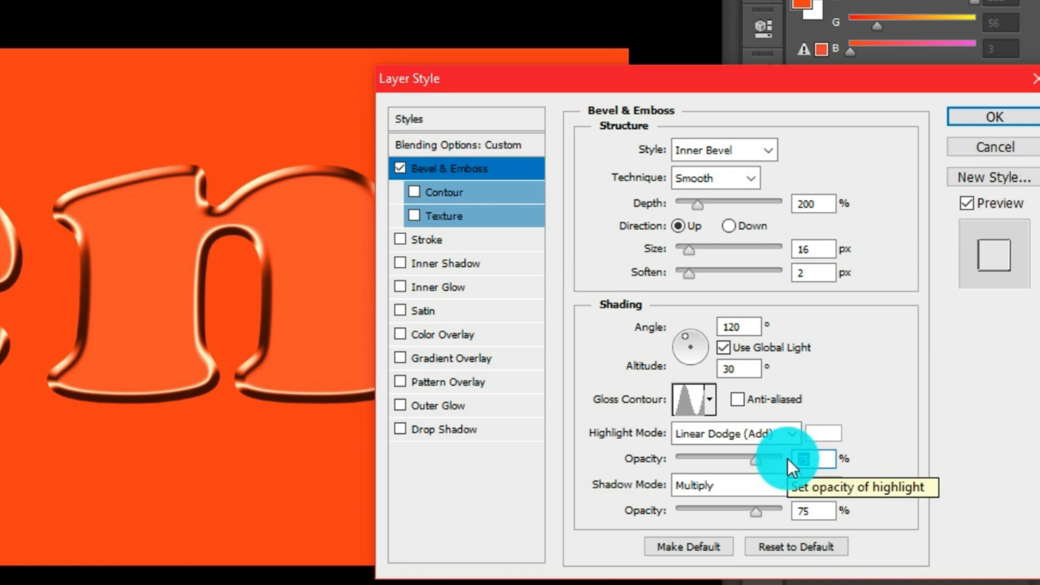
type("40")
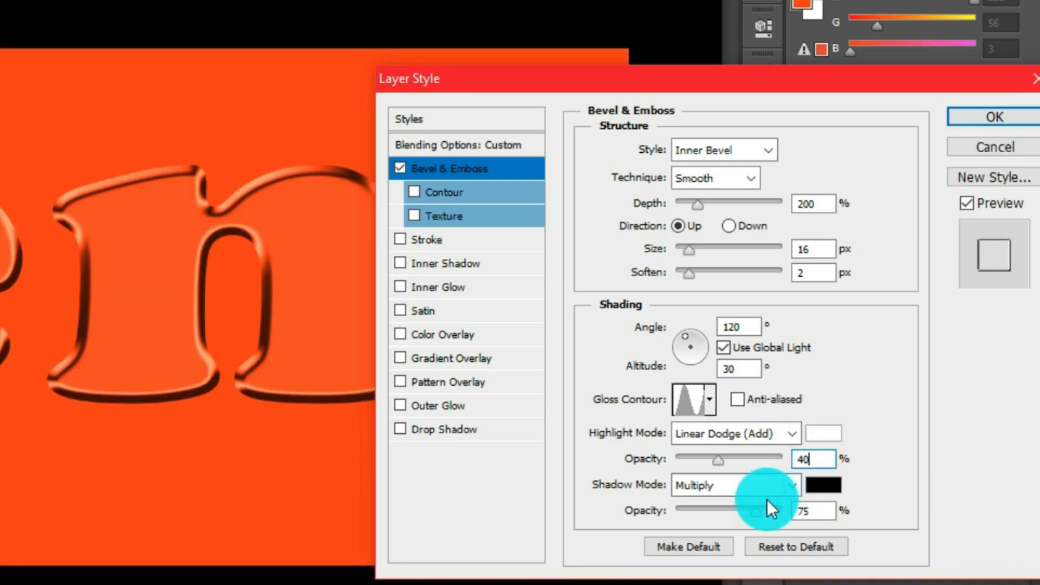
Step: Set the bevel's shadow mode to Linear Burn with 30% opacity
left_click(708, 485)
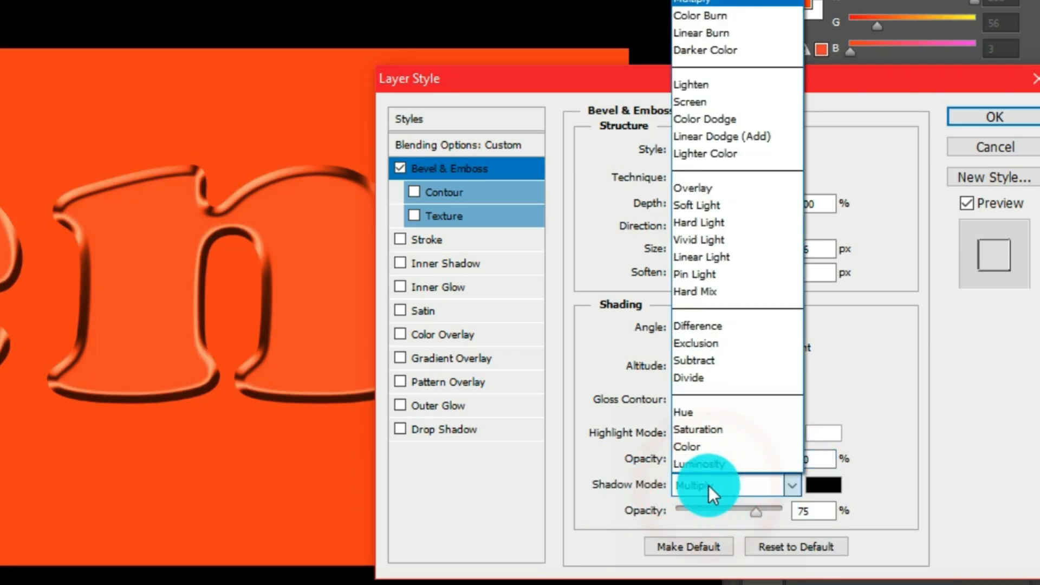
left_click(708, 32)
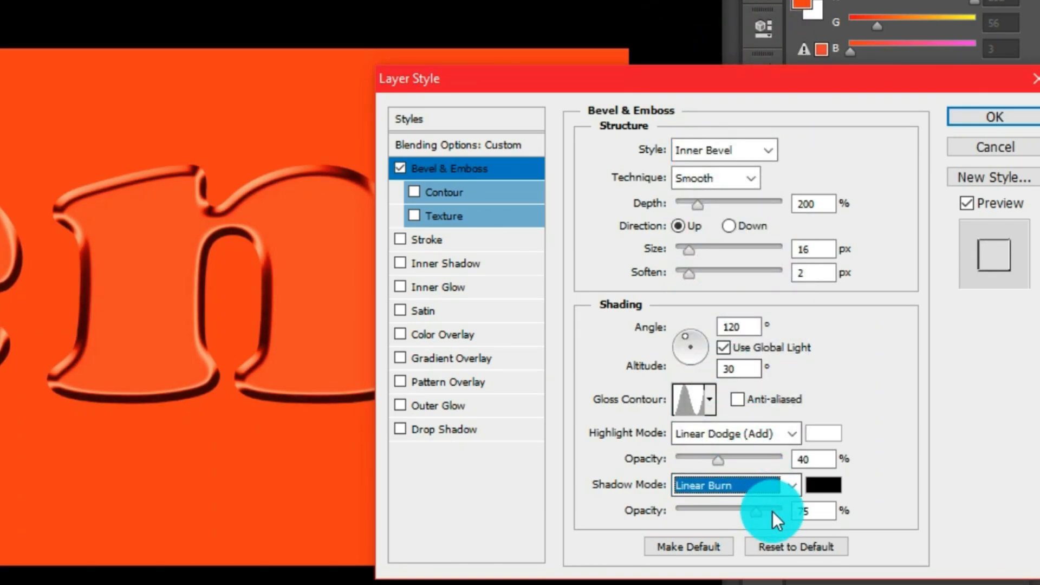
left_click(805, 509)
double_click(805, 507)
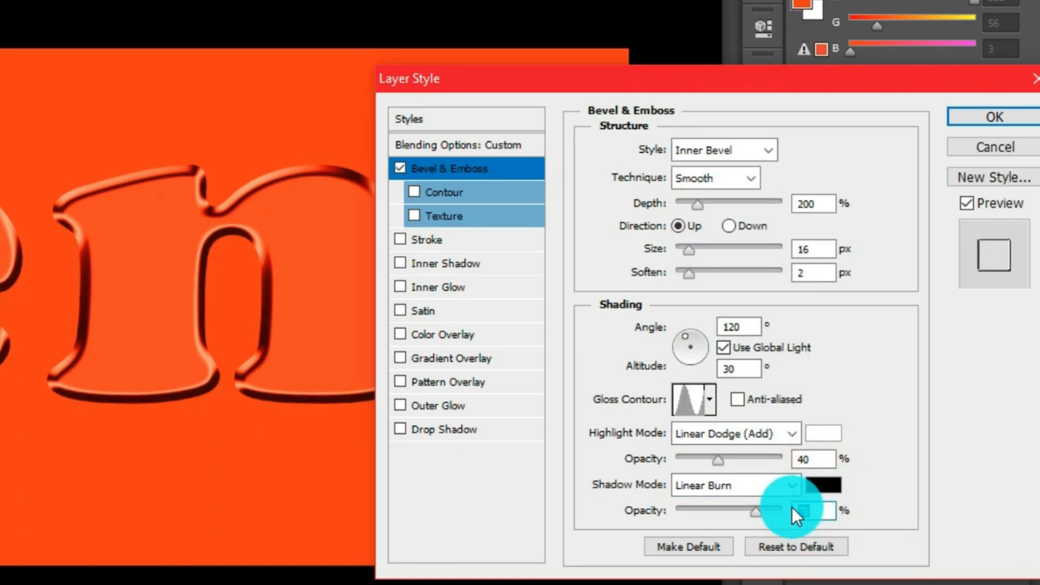
type("30")
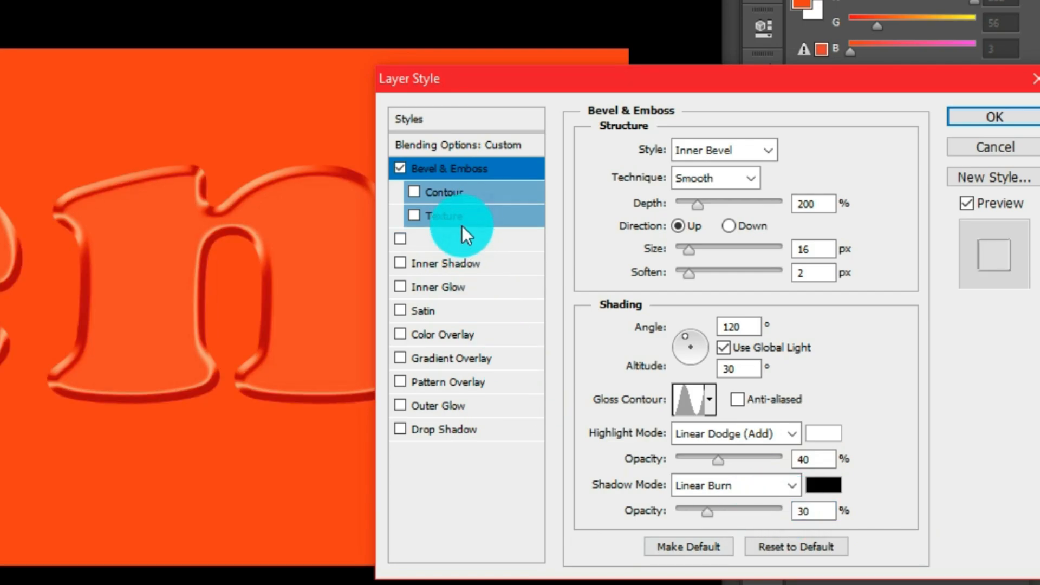
Step: Enable the bevel's Contour option using the Ring preset with anti-aliasing
left_click(458, 194)
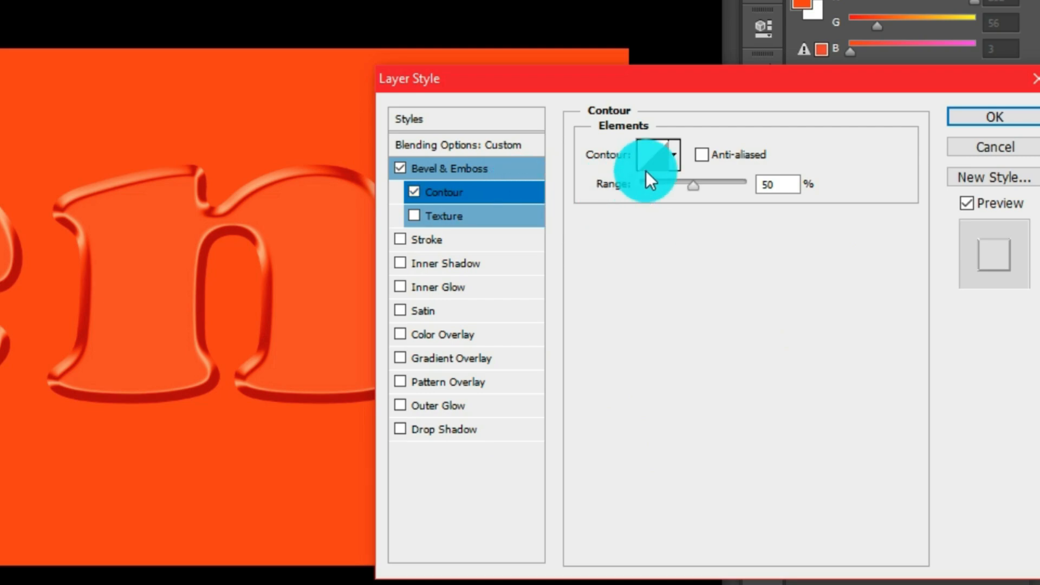
left_click(658, 151)
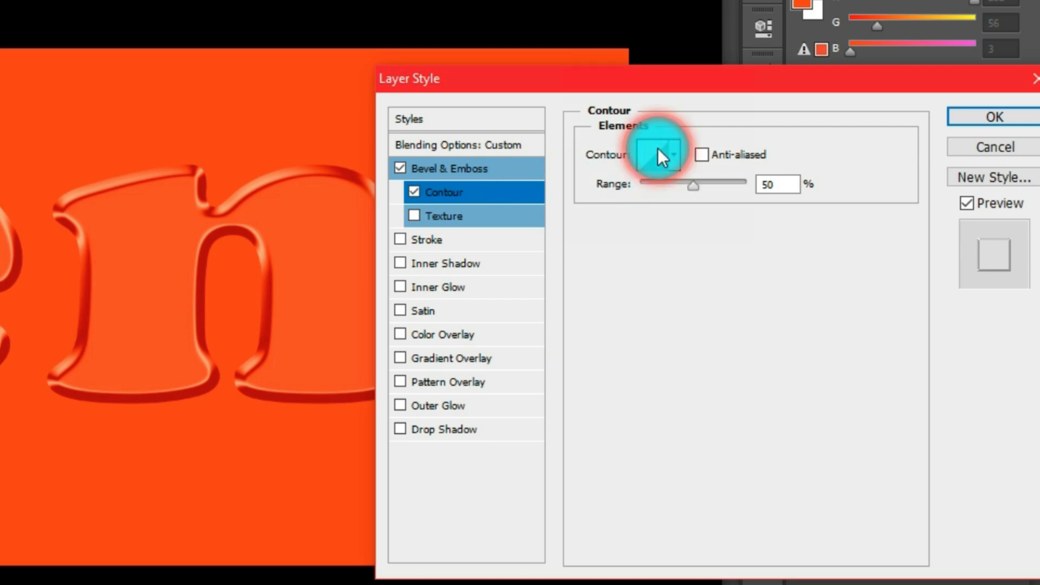
left_click(278, 30)
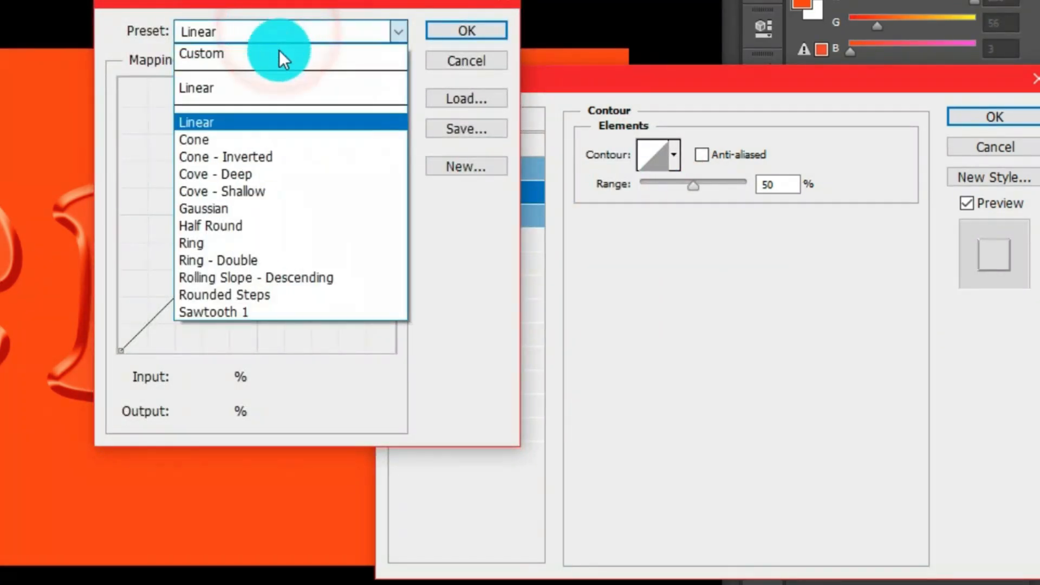
left_click(204, 242)
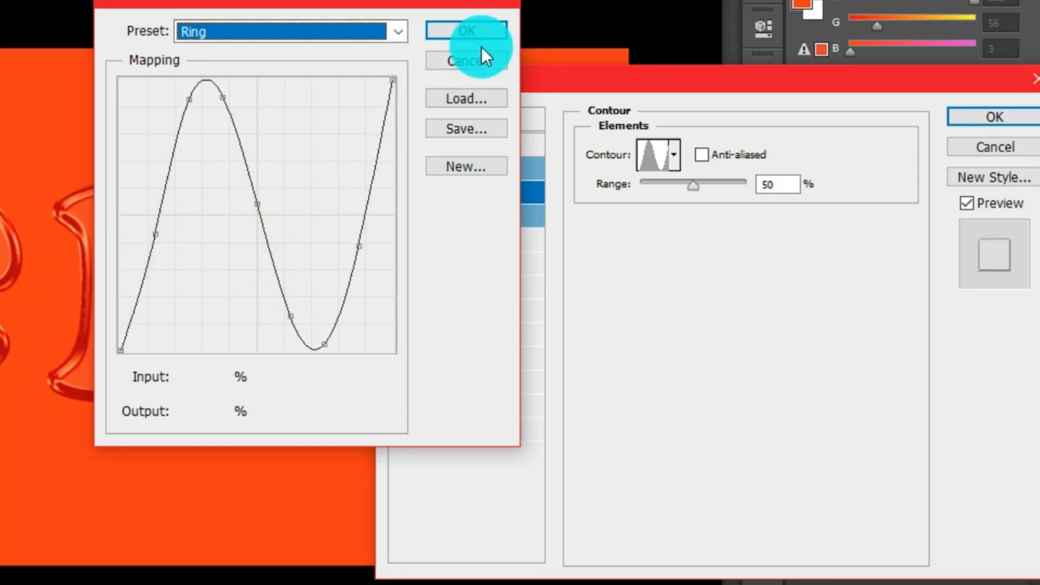
left_click(483, 31)
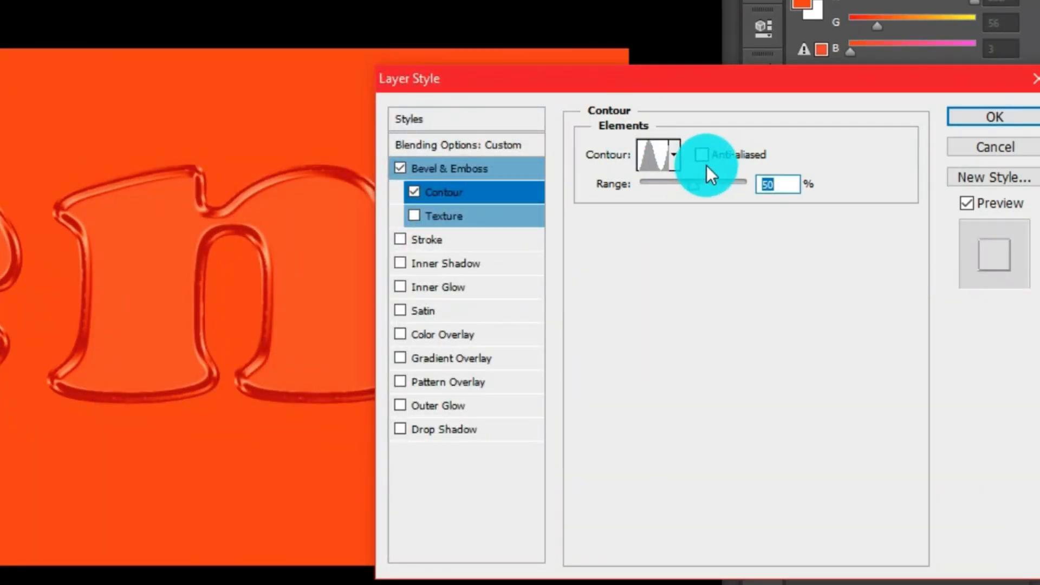
left_click(701, 156)
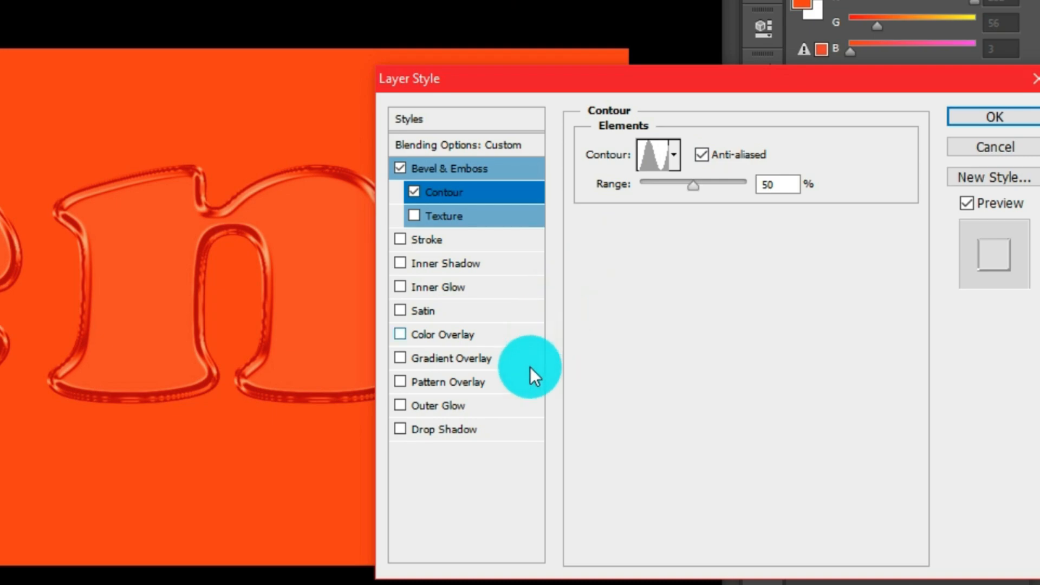
Step: Add a drop shadow with 35% opacity, 16 px distance, 12% spread and 15 px size
left_click(444, 430)
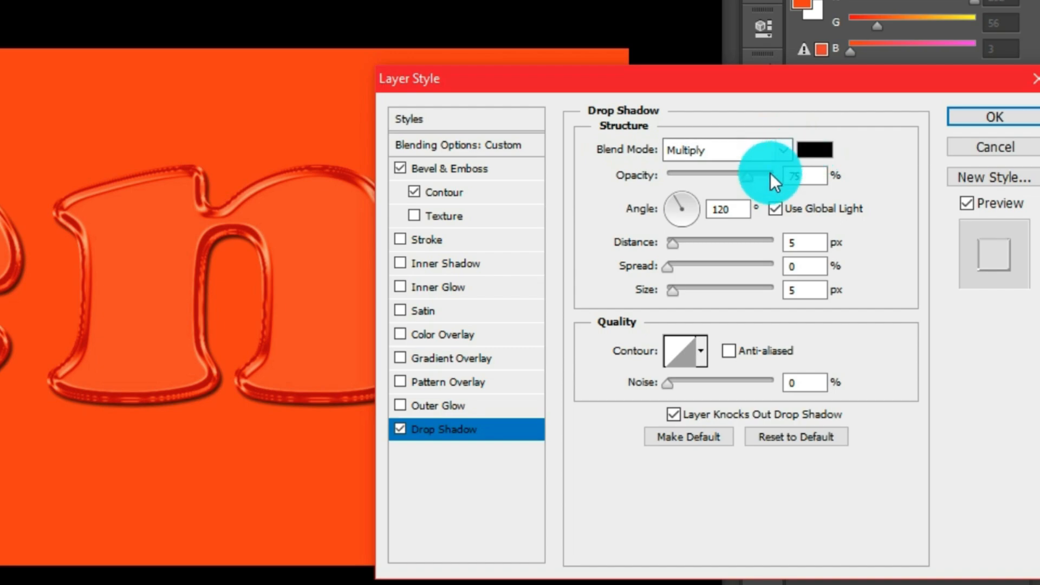
double_click(786, 176)
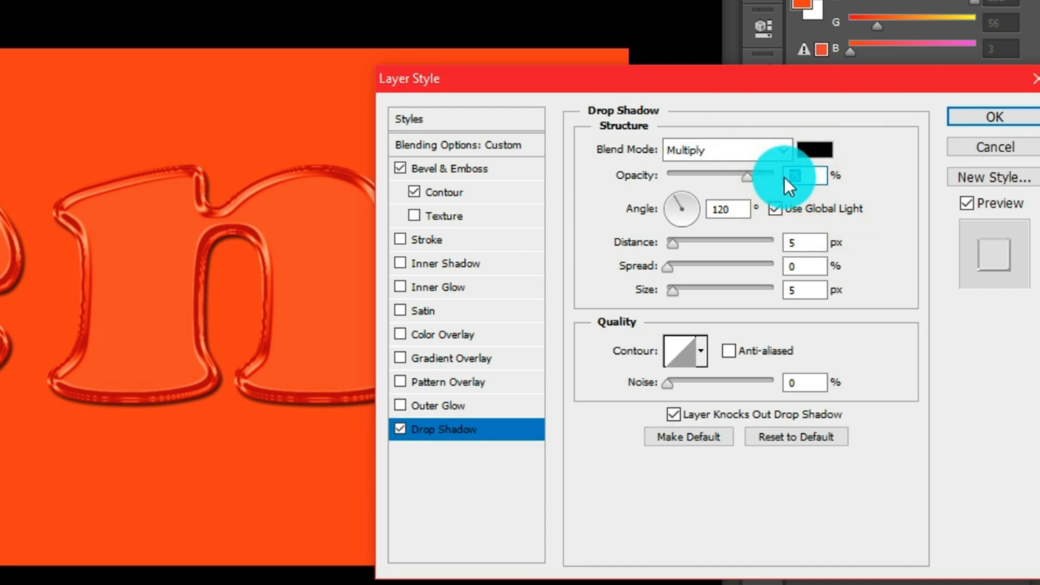
type("35")
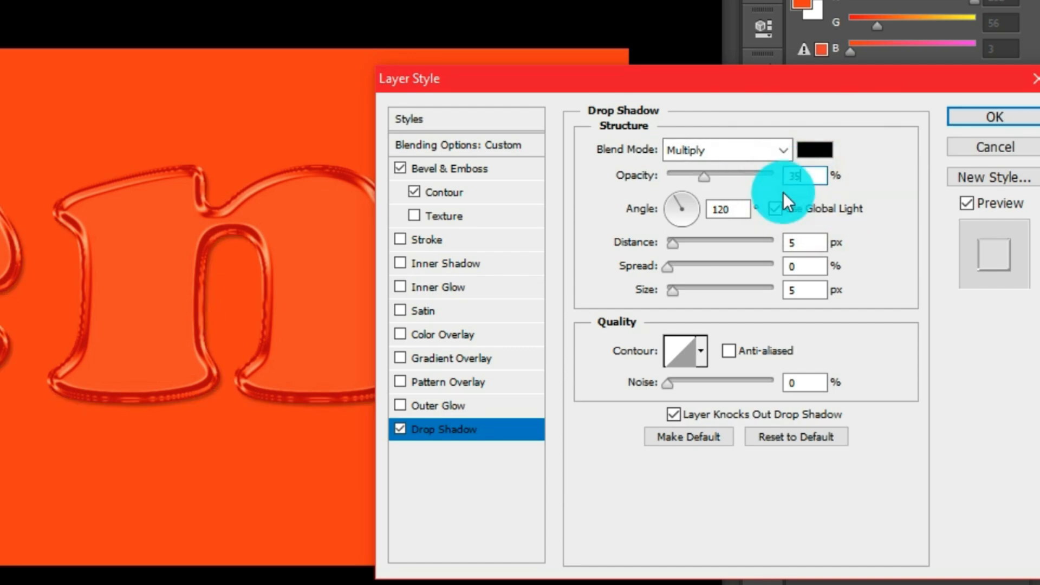
double_click(810, 242)
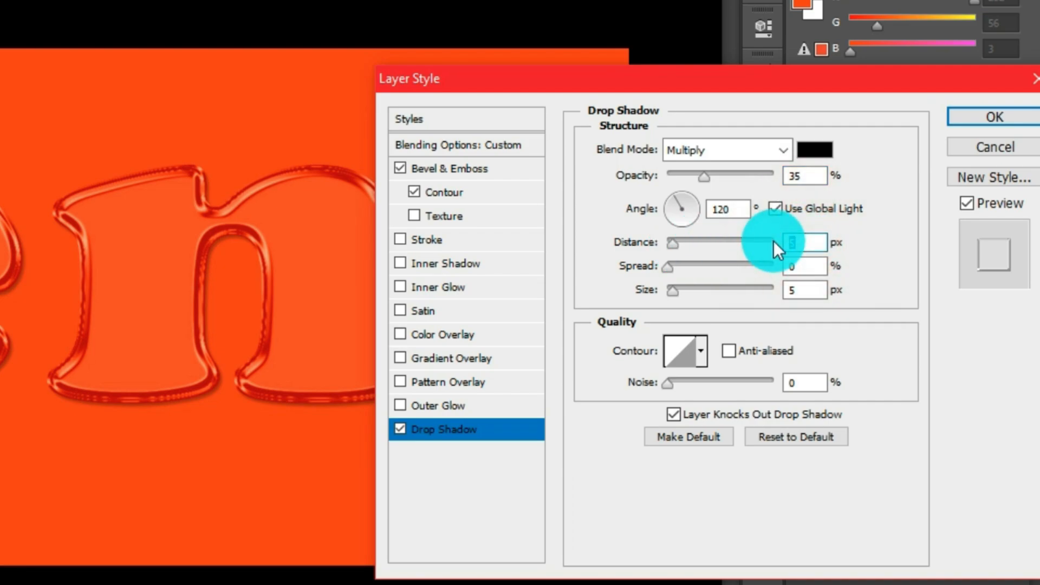
type("16")
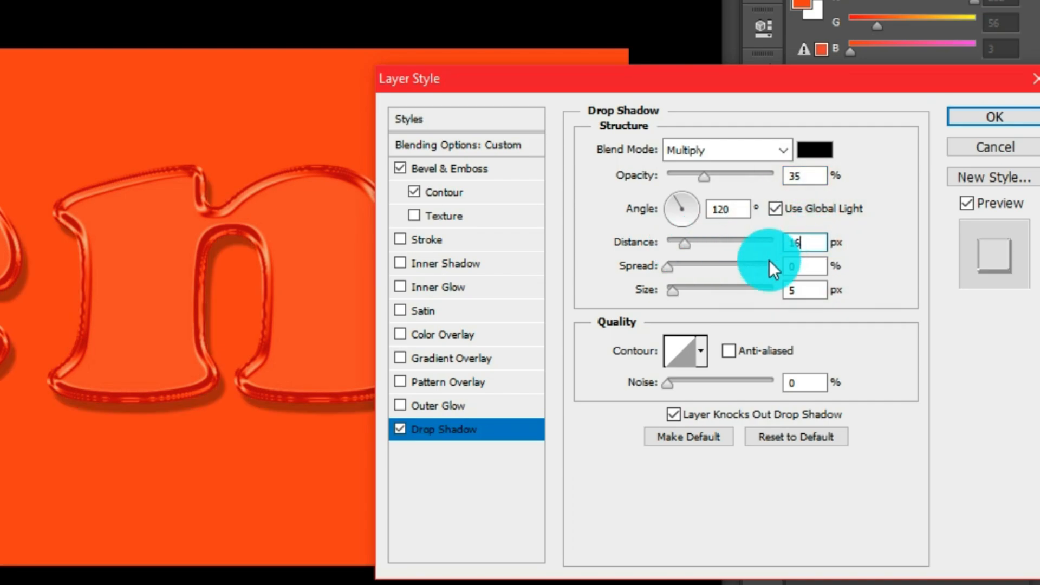
double_click(809, 265)
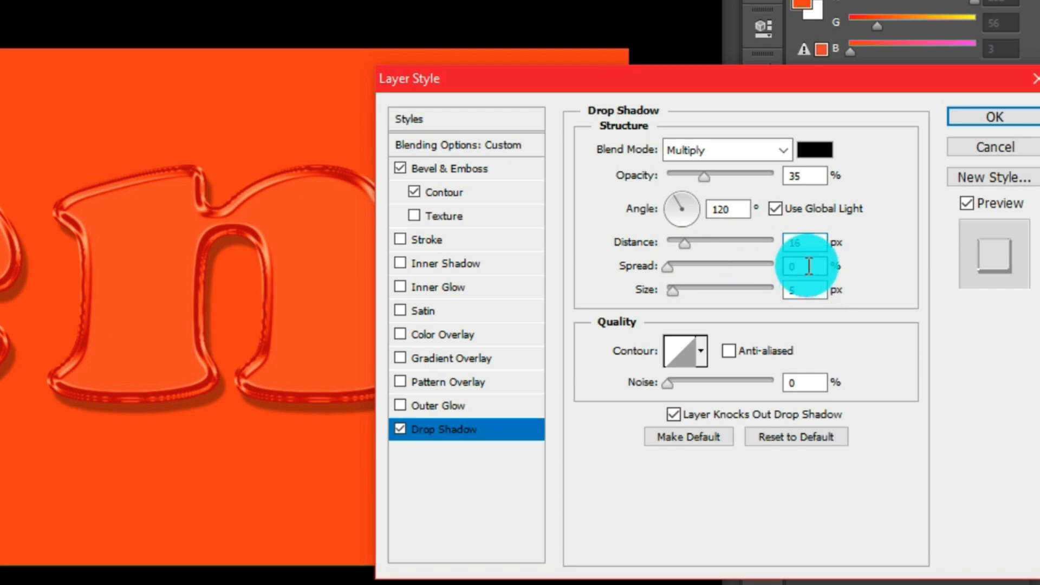
type("12")
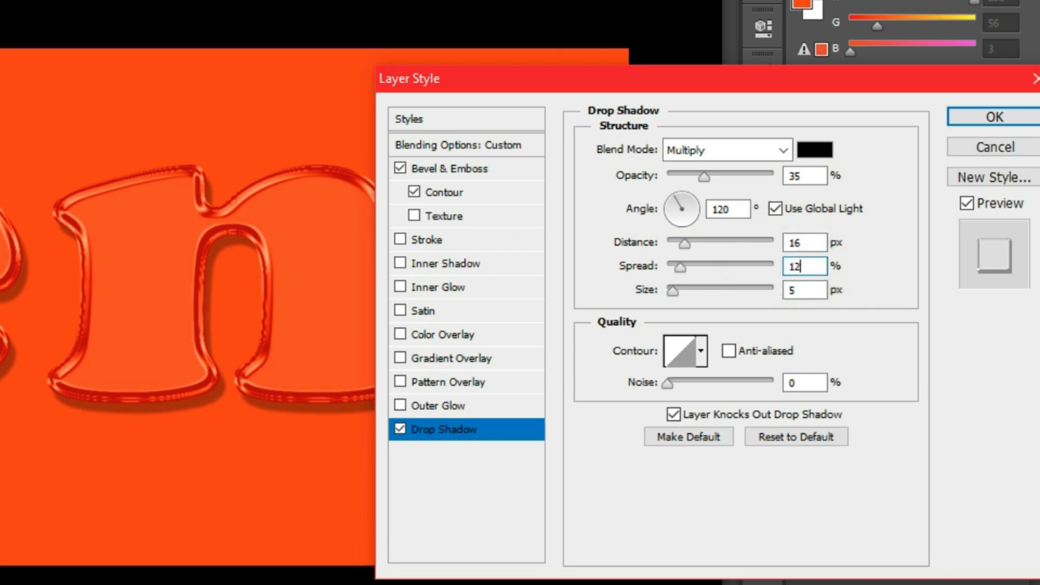
double_click(783, 290)
type("1")
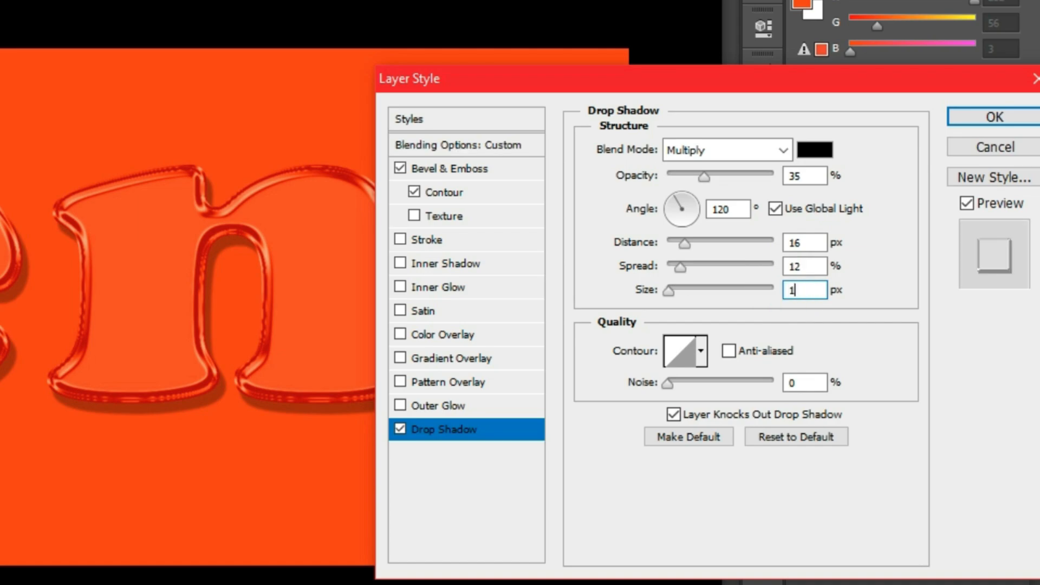
type("5")
left_click(783, 296)
left_click(526, 456)
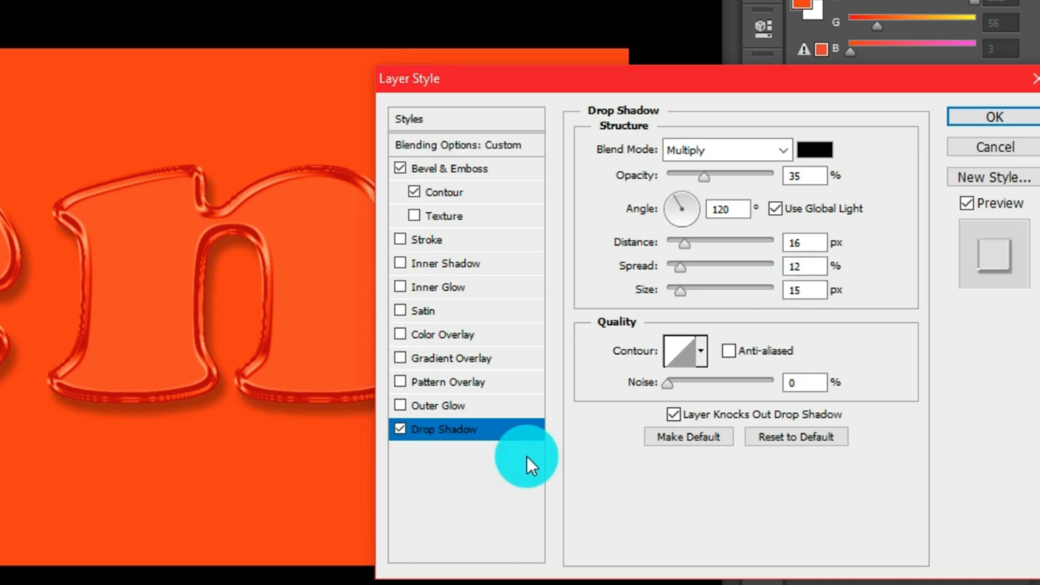
Step: Add an inner shadow with 46% opacity and apply the layer style to the text
left_click(463, 264)
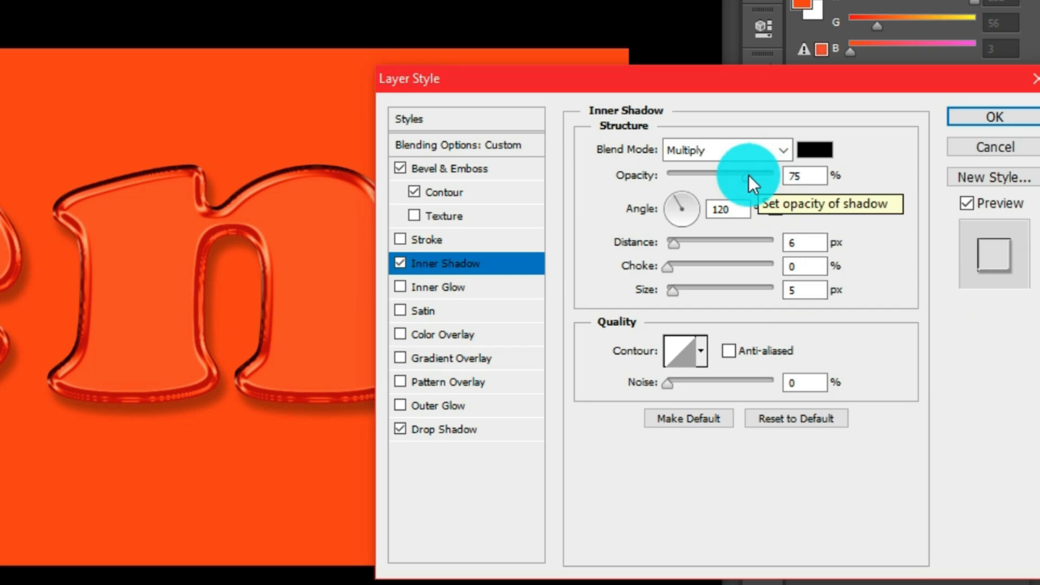
left_click_drag(748, 175, 716, 171)
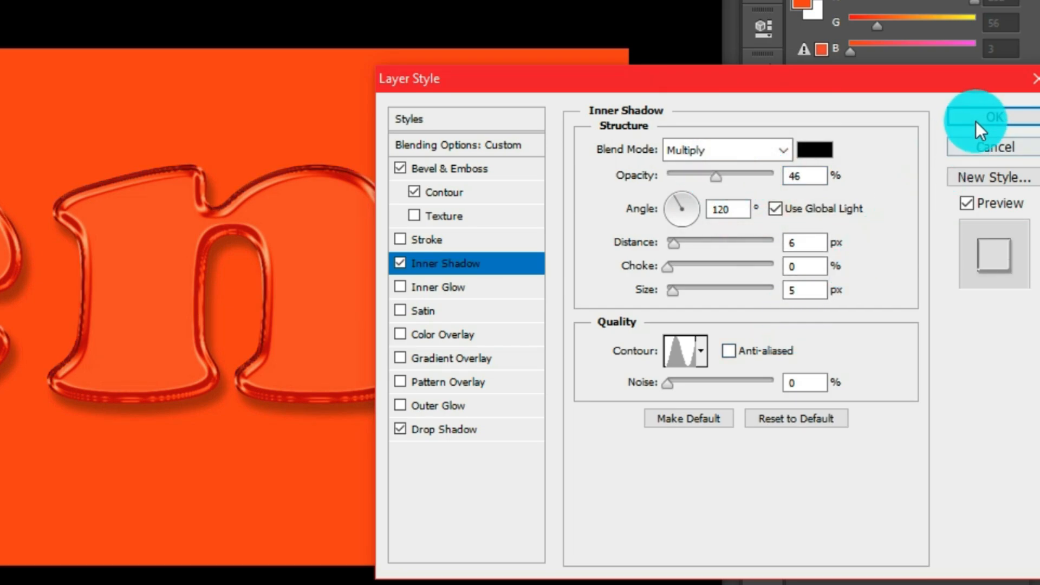
left_click(976, 120)
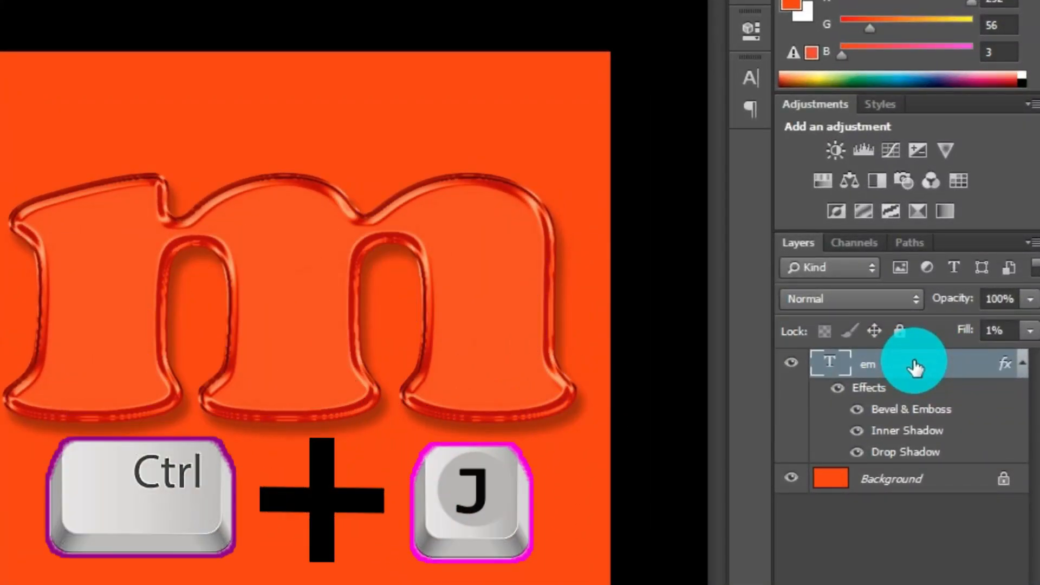
Step: Duplicate the em text layer and add a Hue/Saturation adjustment layer above it, shifting its hue
key("ctrl+j")
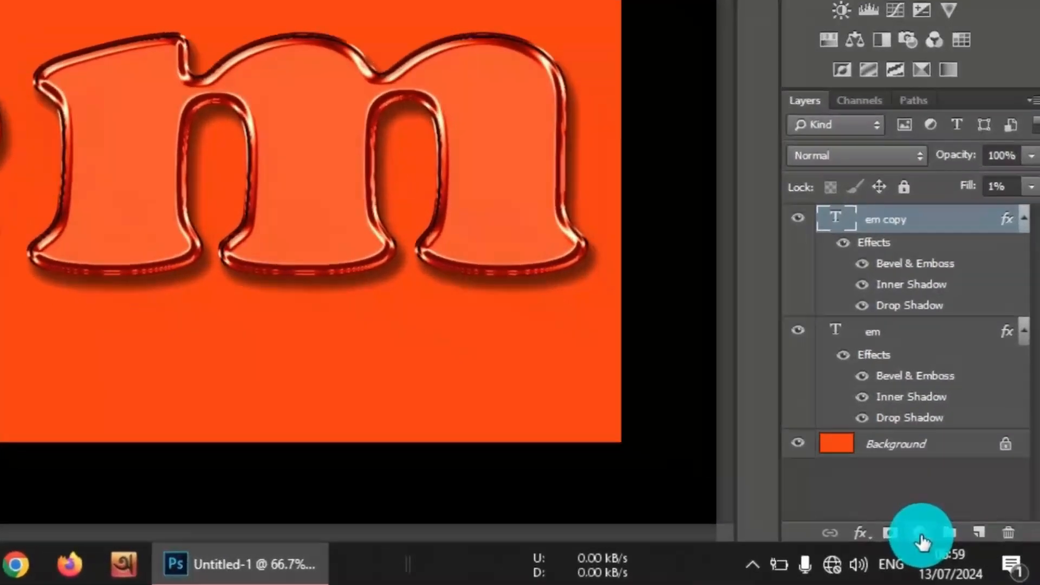
left_click(956, 547)
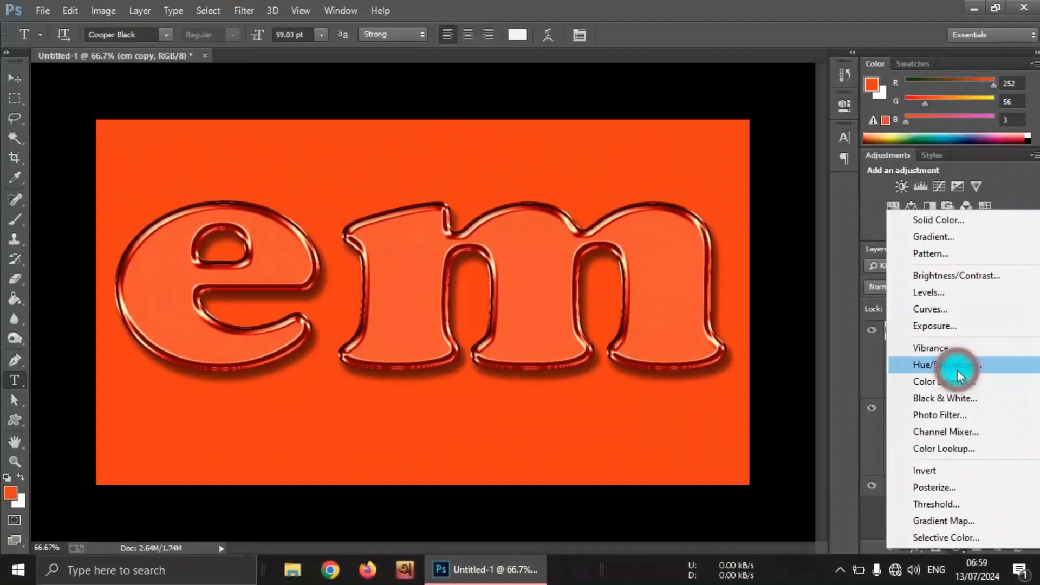
left_click(936, 233)
left_click_drag(713, 200, 778, 206)
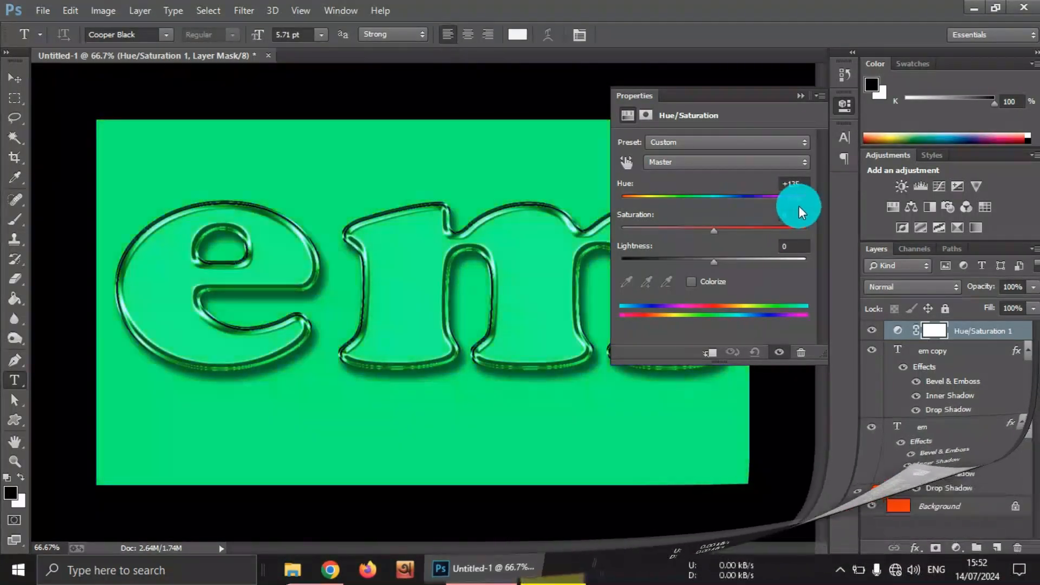
left_click_drag(798, 206, 796, 205)
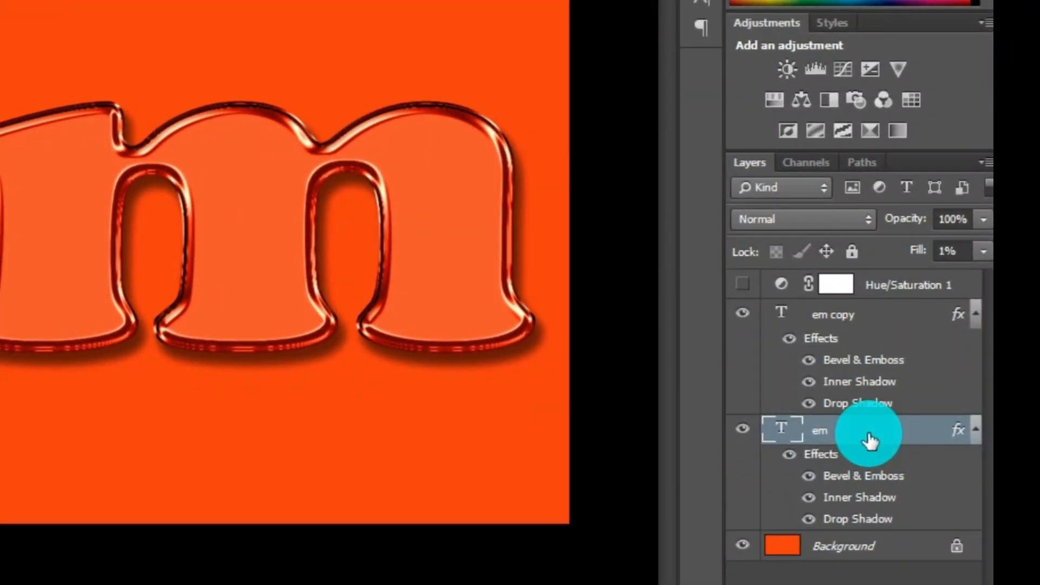
Step: Copy the layer style of the original em text layer
right_click(869, 436)
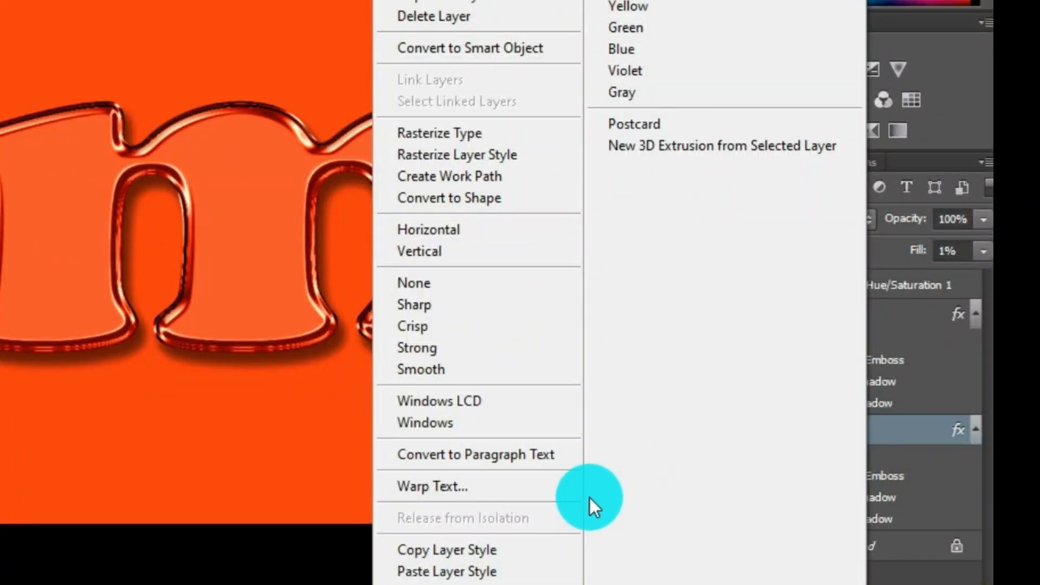
left_click(468, 550)
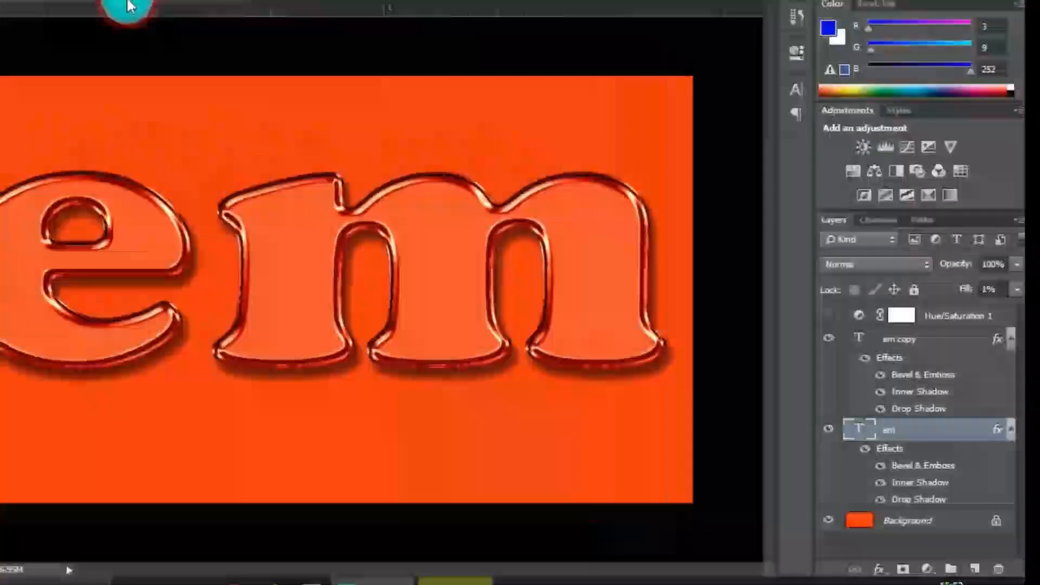
left_click(130, 1)
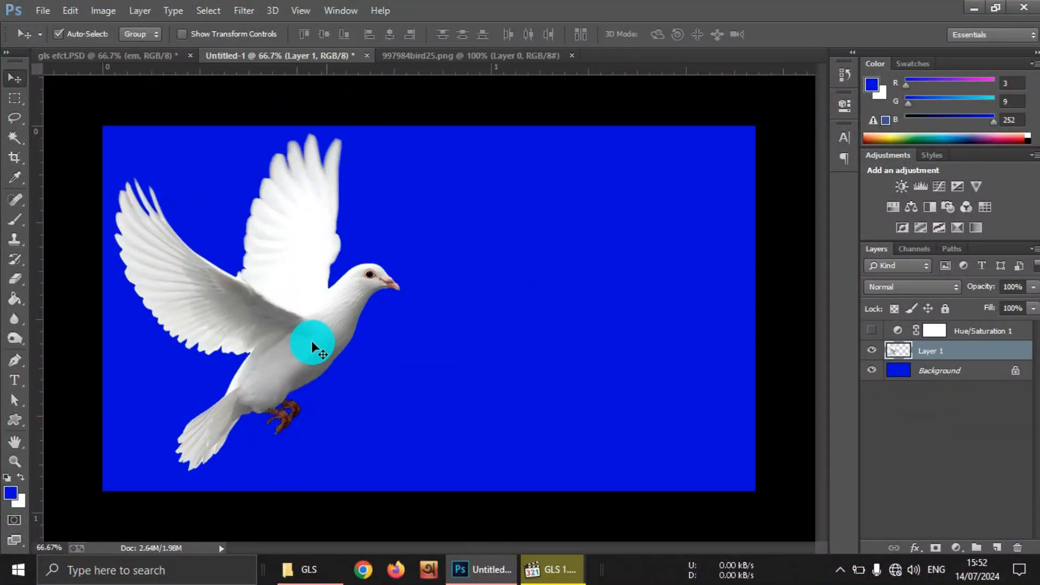
Step: Paste the copied layer style onto the dove layer in the blue document and duplicate that layer
left_click(872, 350)
left_click(871, 351)
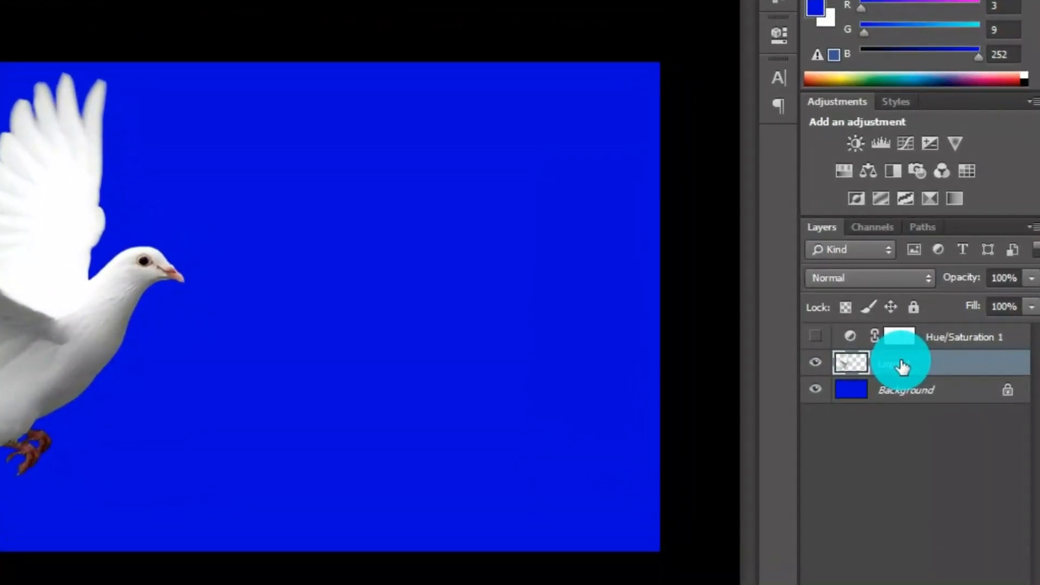
right_click(901, 366)
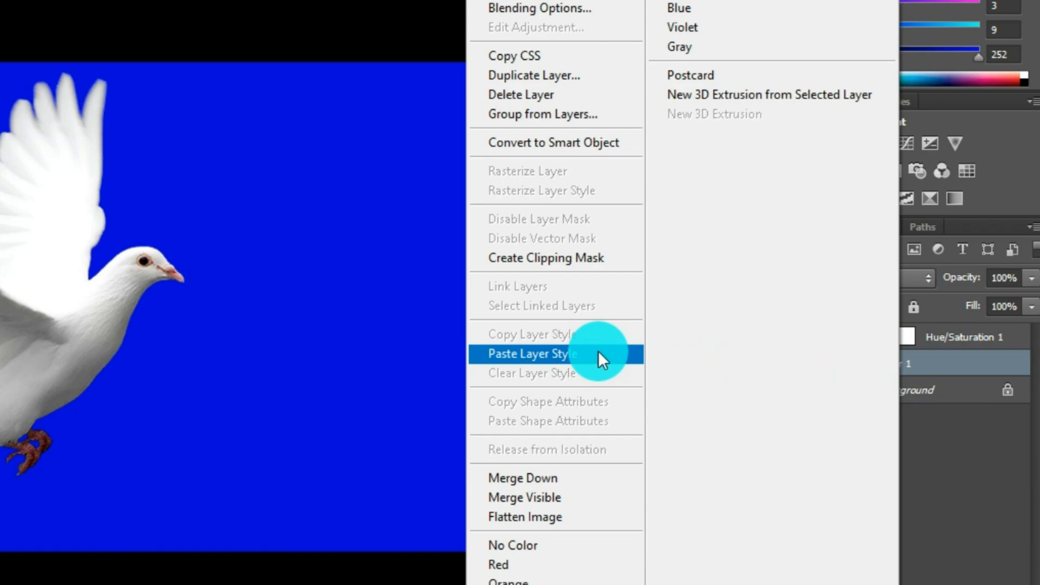
left_click(598, 353)
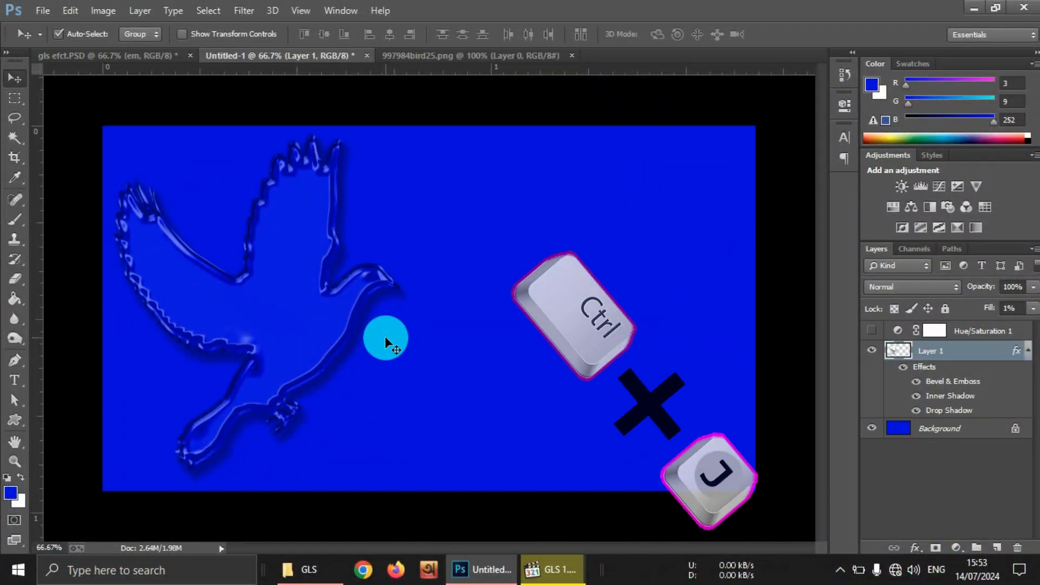
key("ctrl+j")
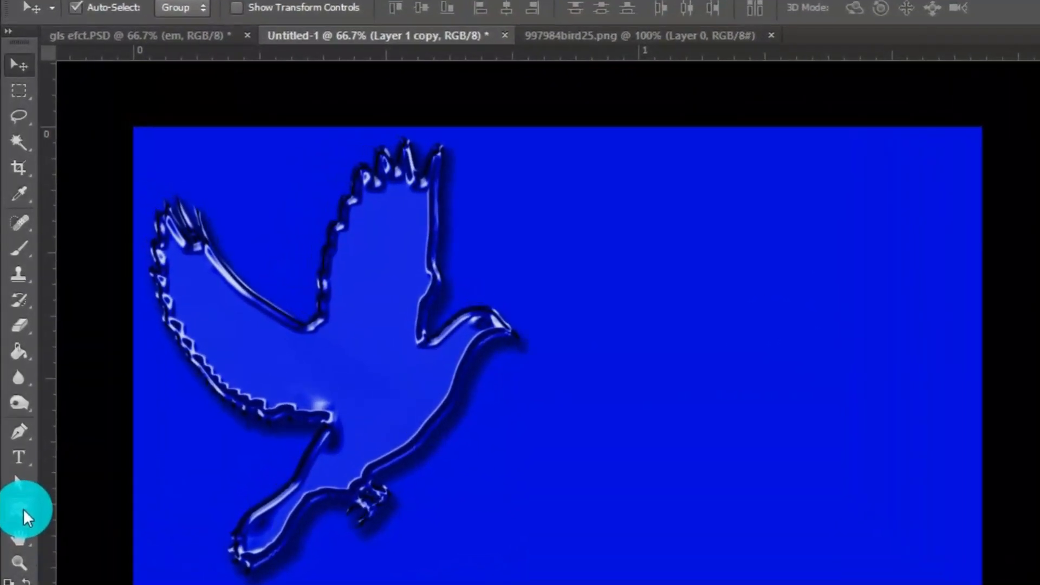
Step: Draw a twelve-petal flower custom shape about 464 by 500 px beside the dove and fill it with yellow
left_click(17, 458)
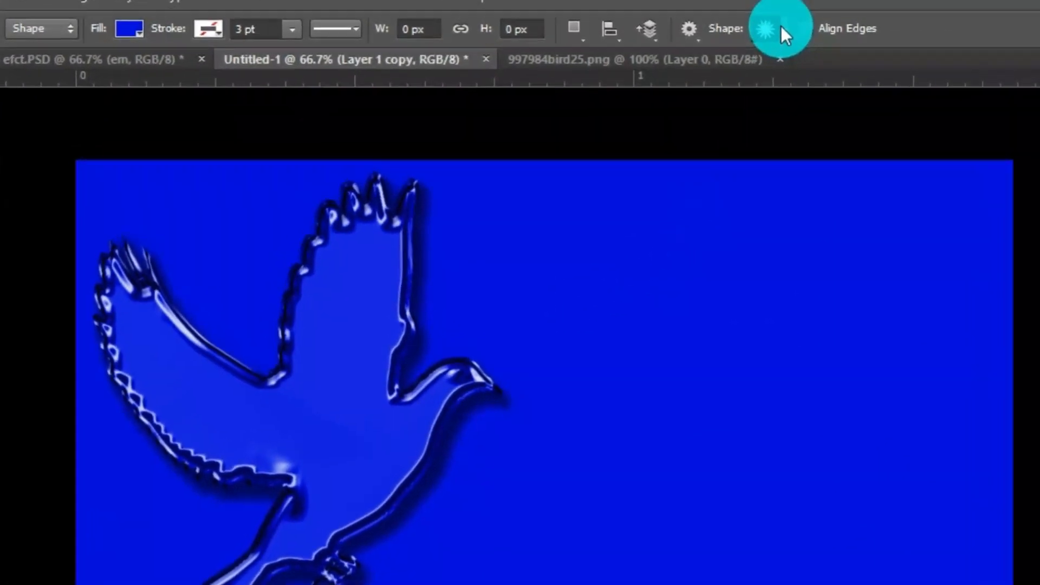
left_click(776, 8)
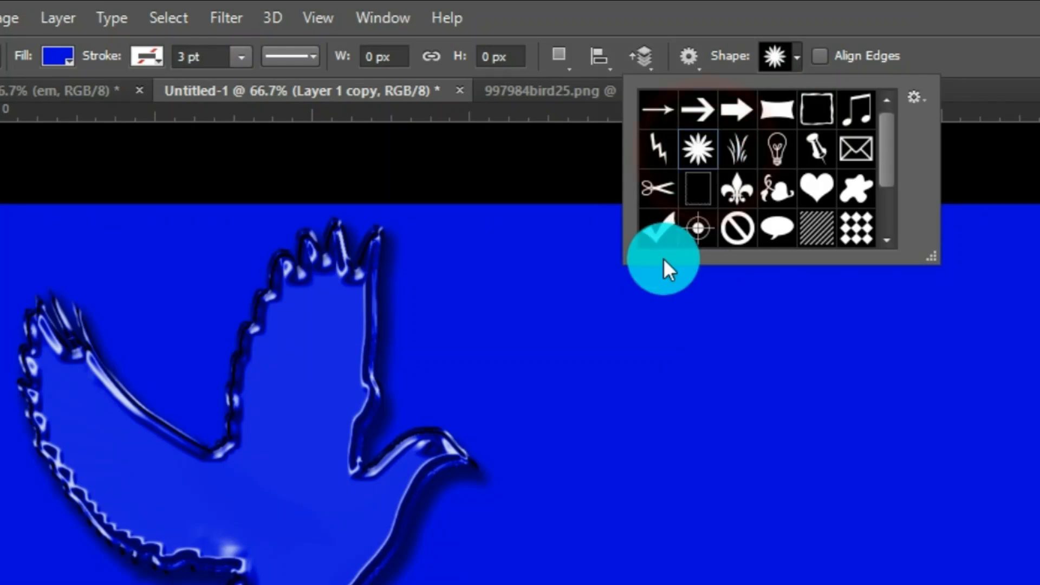
left_click_drag(600, 332, 936, 584)
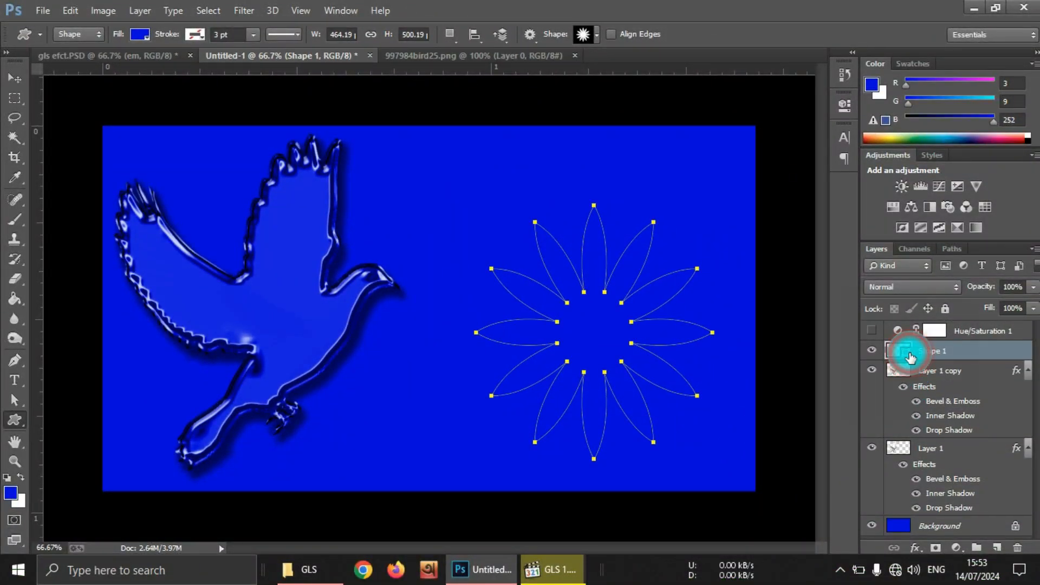
double_click(909, 353)
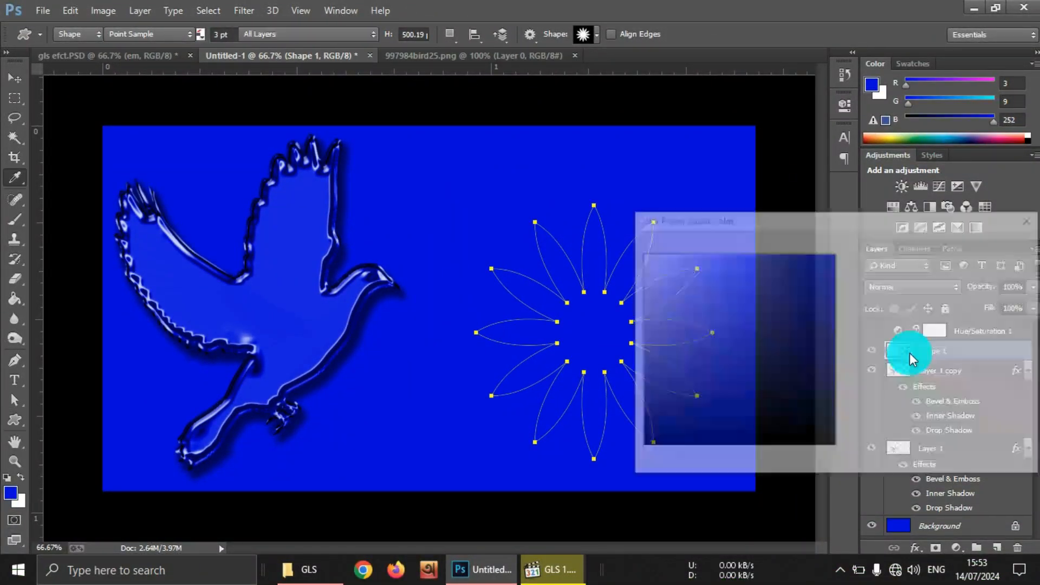
left_click(857, 417)
left_click(990, 245)
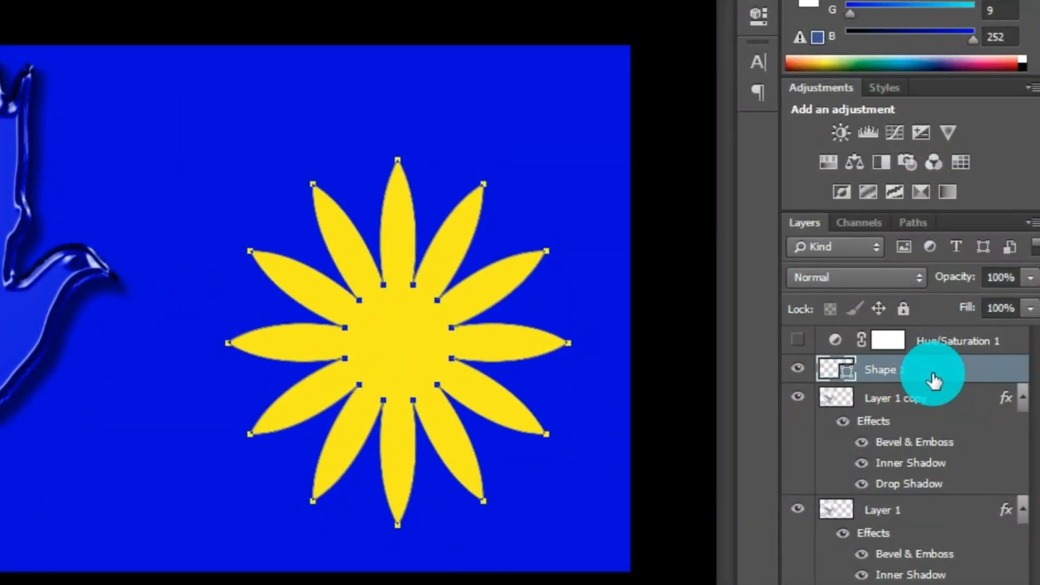
Step: Paste the copied layer style onto the flower shape layer and duplicate that layer
right_click(933, 374)
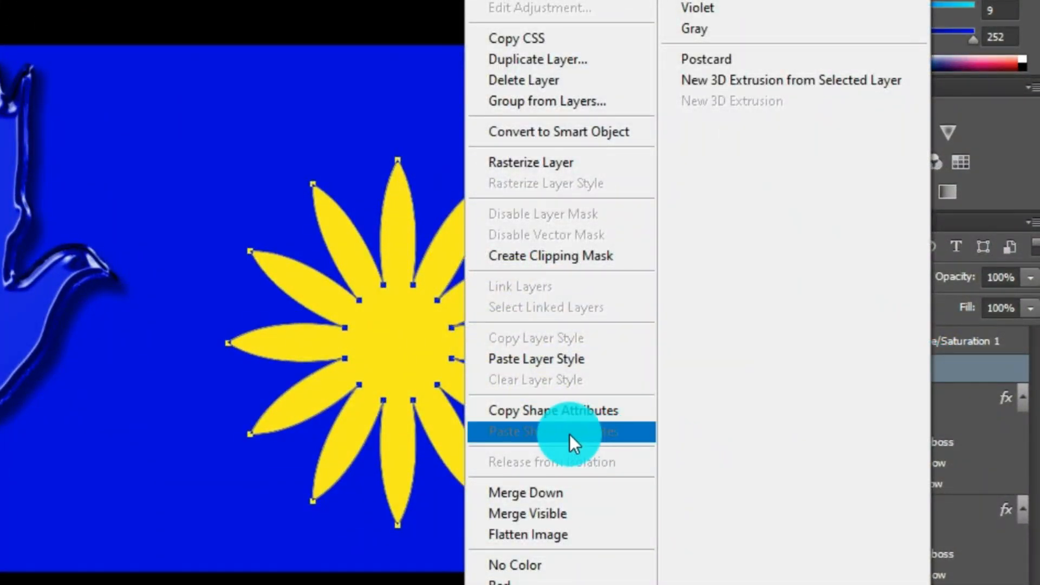
left_click(547, 360)
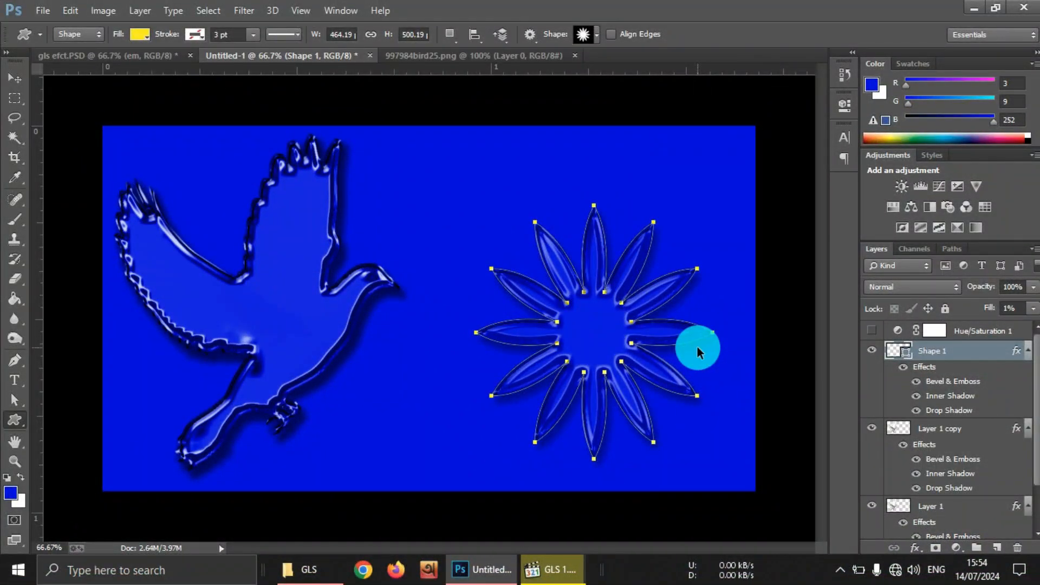
key("ctrl+j")
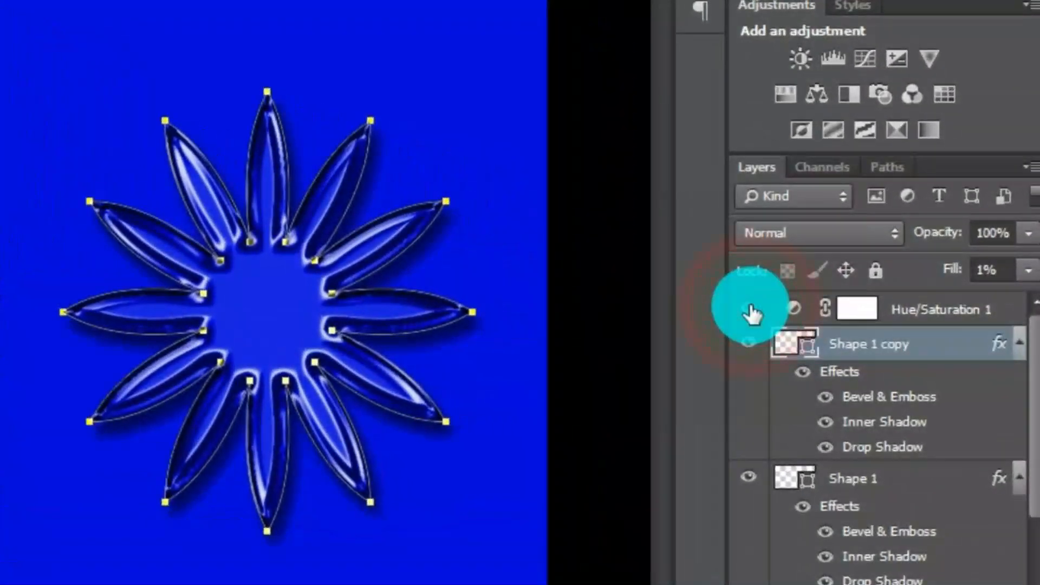
Step: Show the Hue/Saturation adjustment layer and raise its hue to recolour the whole composition
left_click(750, 310)
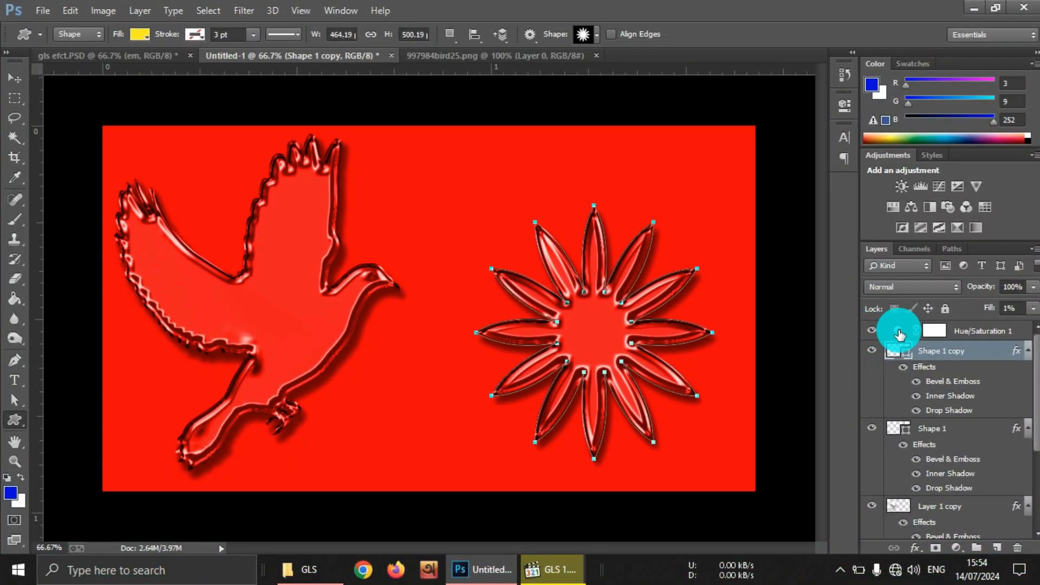
double_click(899, 333)
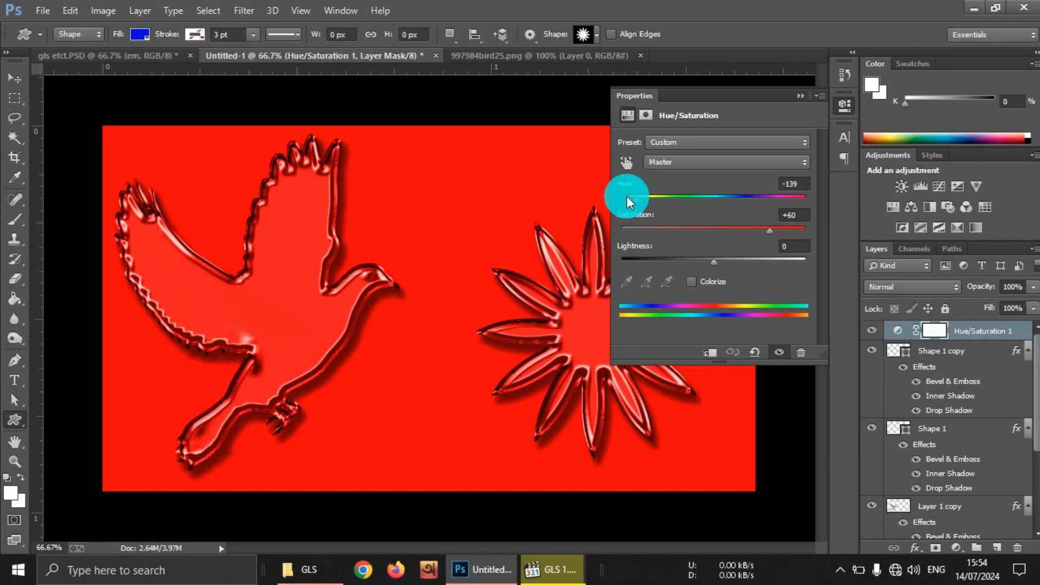
left_click_drag(626, 199, 650, 199)
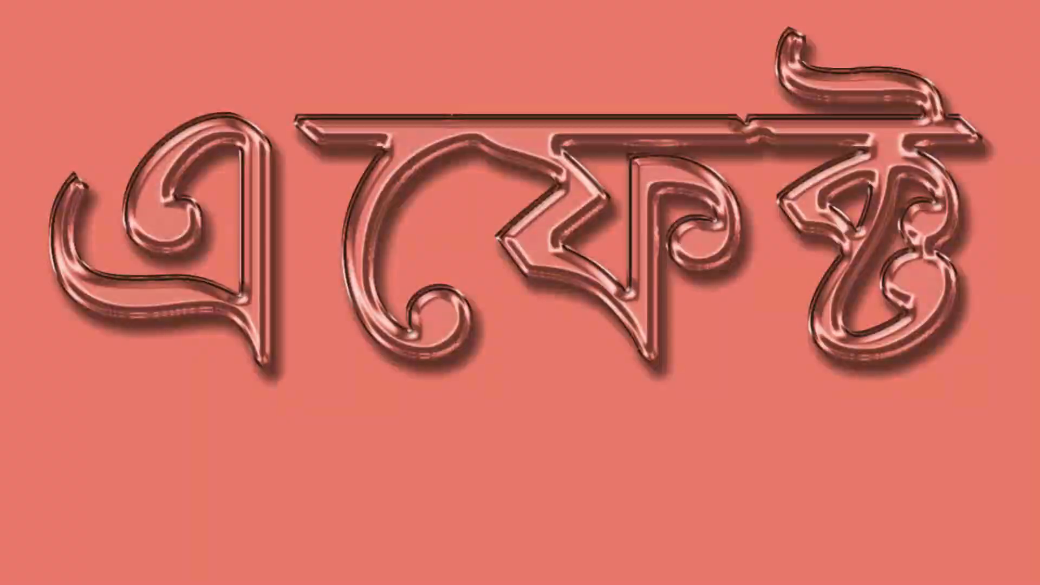